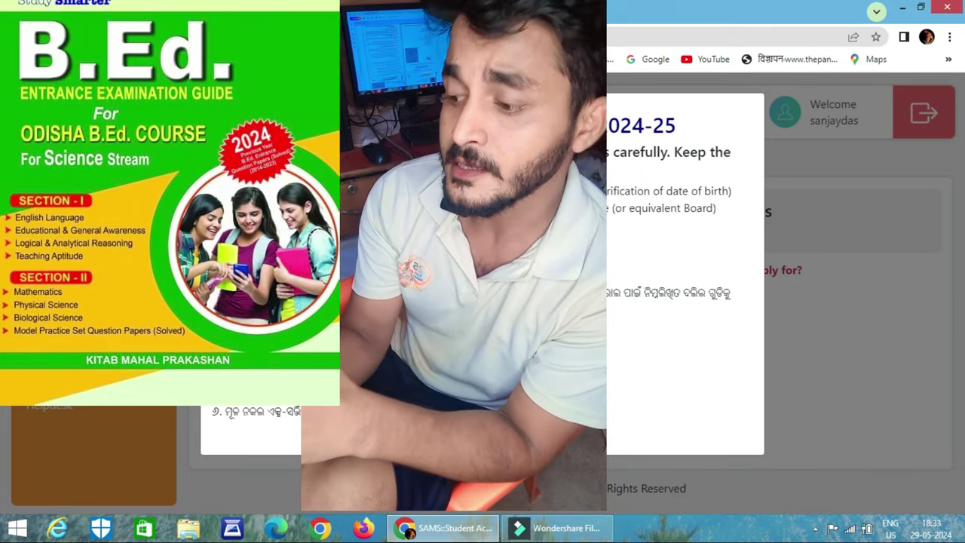
Dismiss the CAF instructions, choose the course, and set the 10th passing year to 2018.
key(Escape)
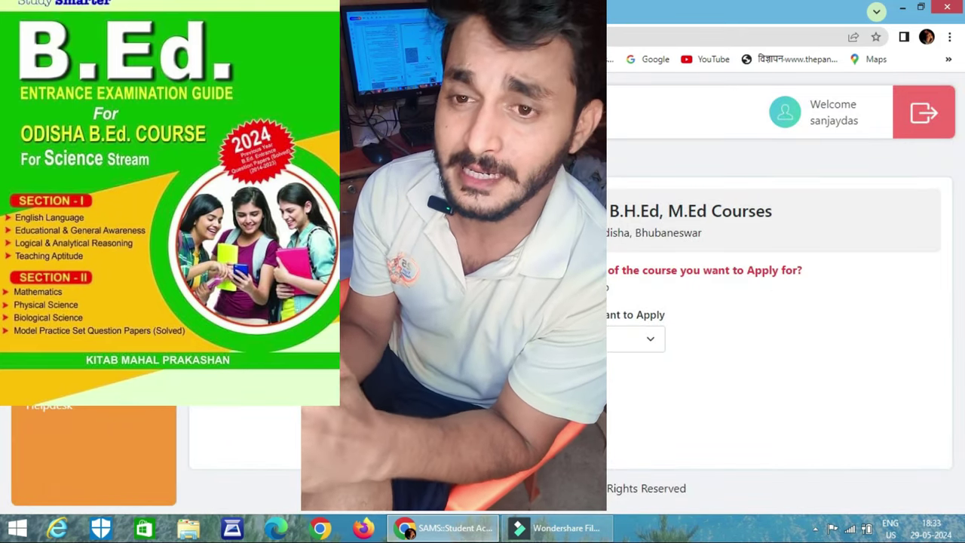
click(655, 339)
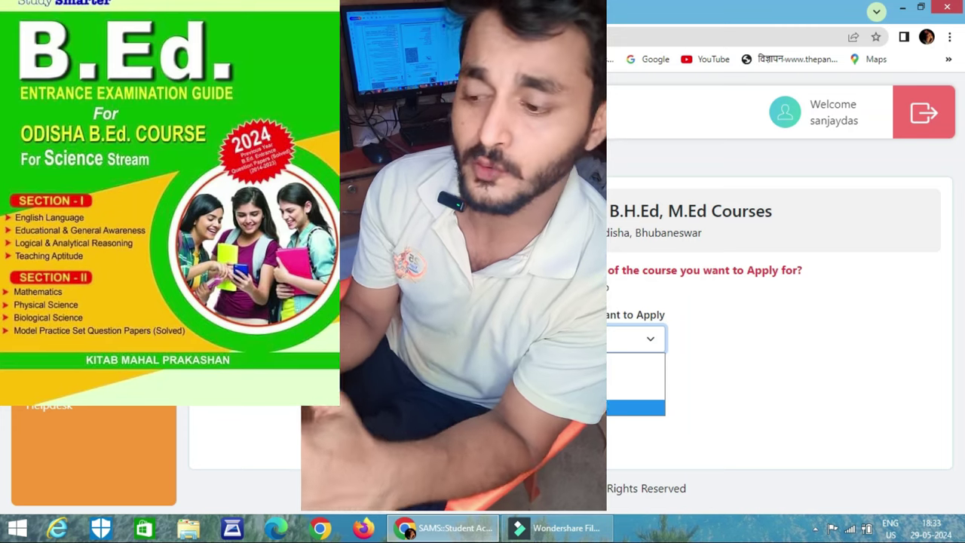
click(649, 407)
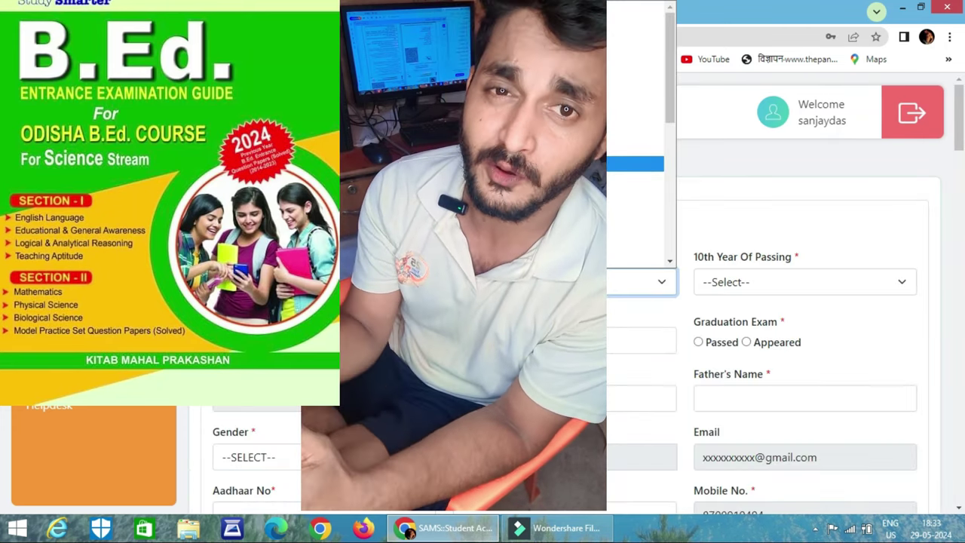
click(774, 287)
click(758, 105)
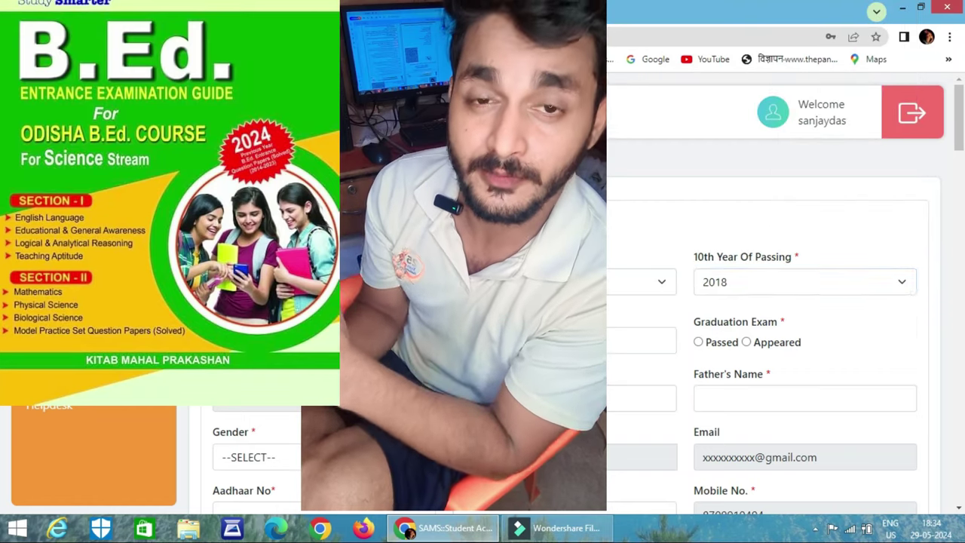
Mark the graduation exam as Appeared and enter the father's name.
scroll(784, 302, down, 1)
click(641, 270)
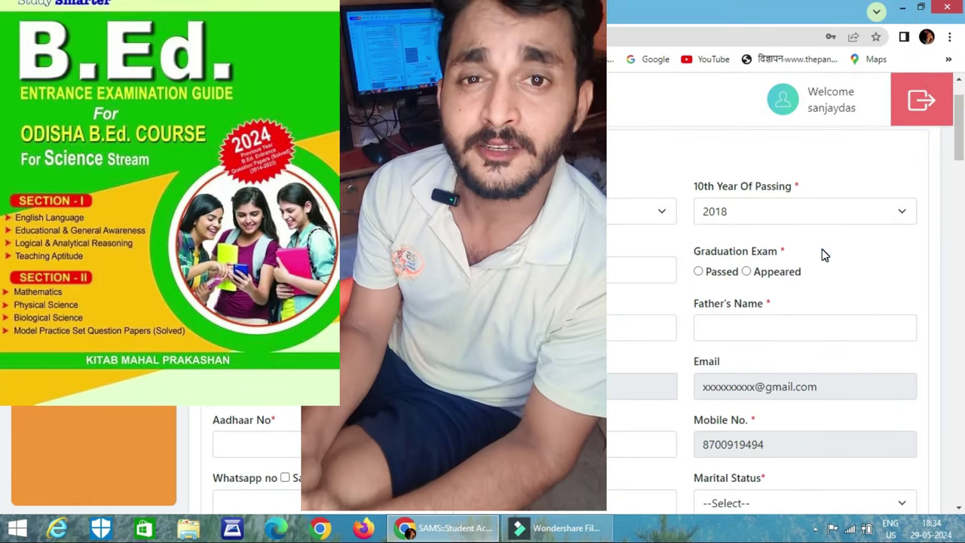
click(747, 271)
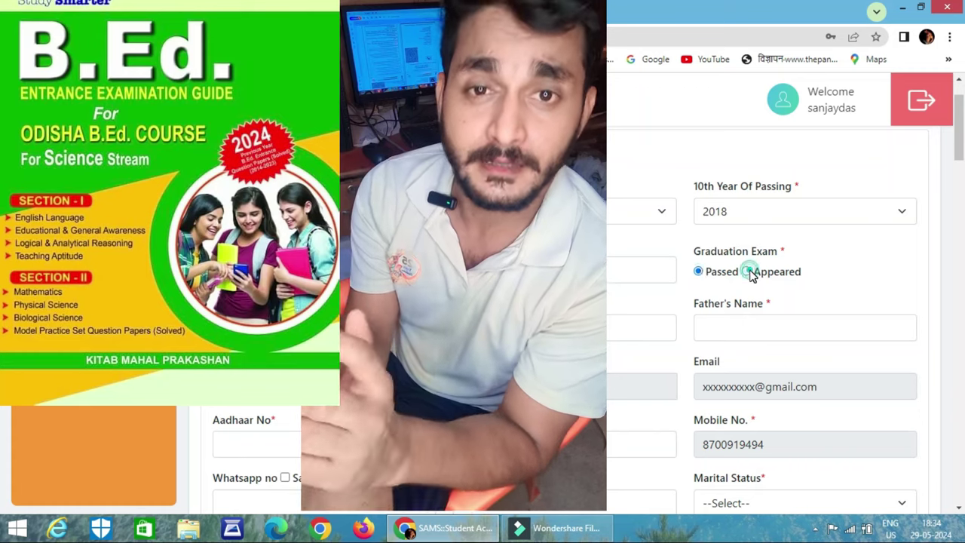
scroll(750, 274, down, 1)
click(664, 256)
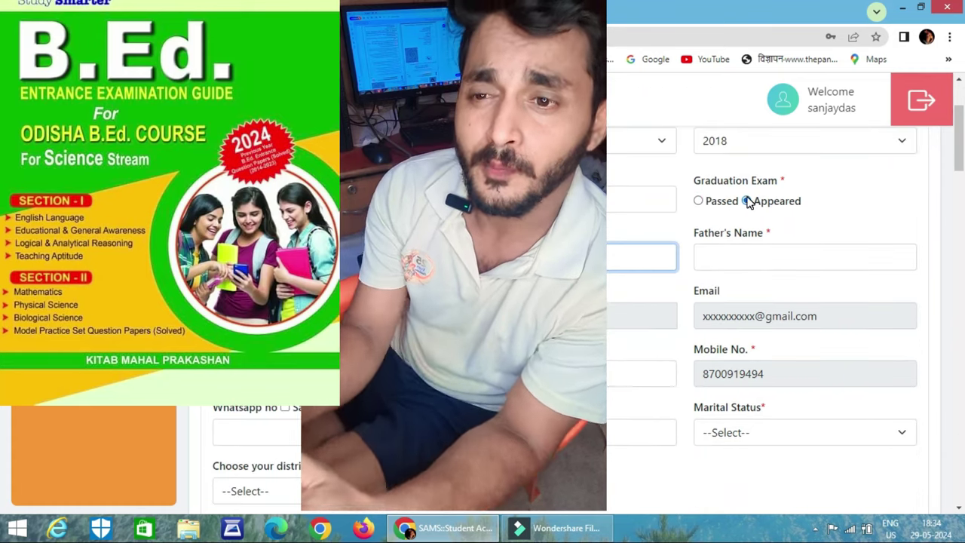
key(Tab)
text(jkkjdsk)
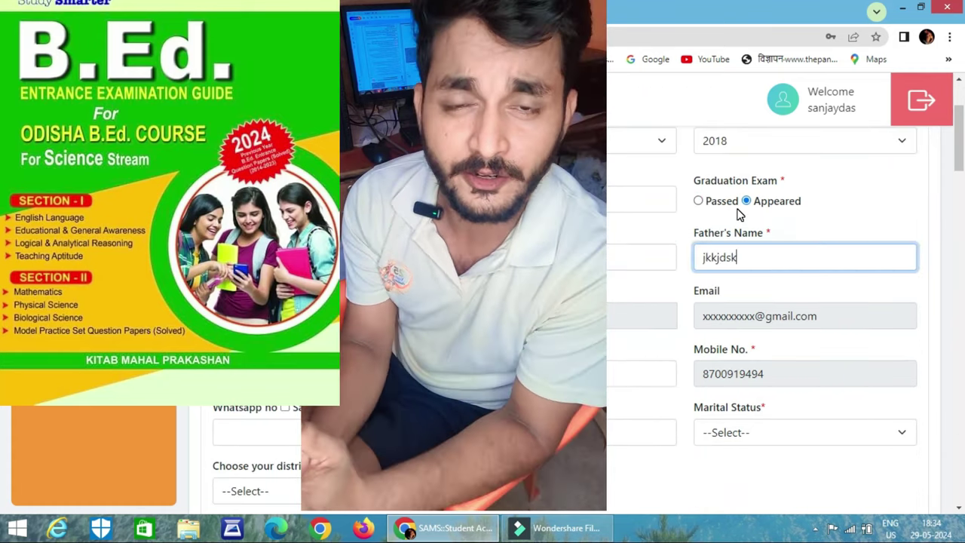
key(Tab)
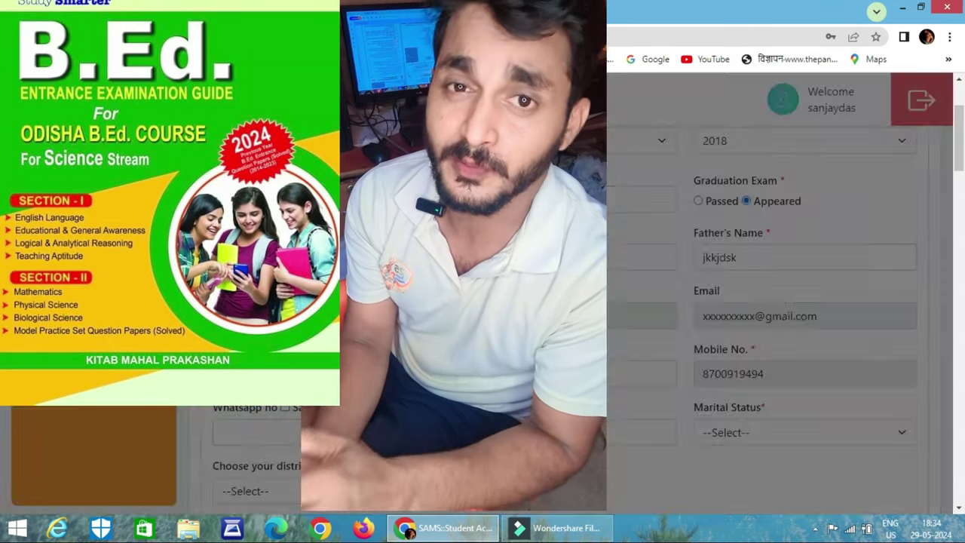
Set the marital status to UnMarried.
scroll(785, 317, down, 1)
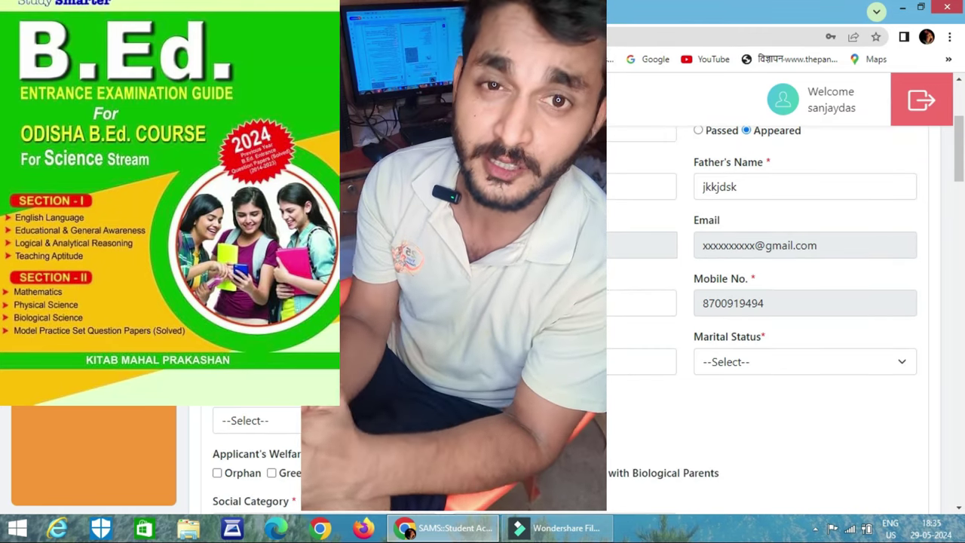
click(754, 364)
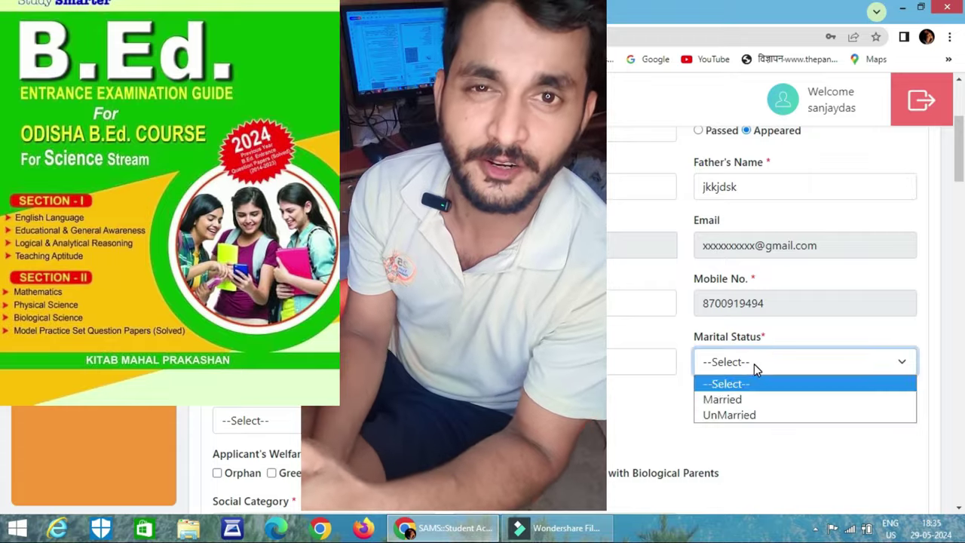
click(755, 398)
click(769, 360)
click(754, 414)
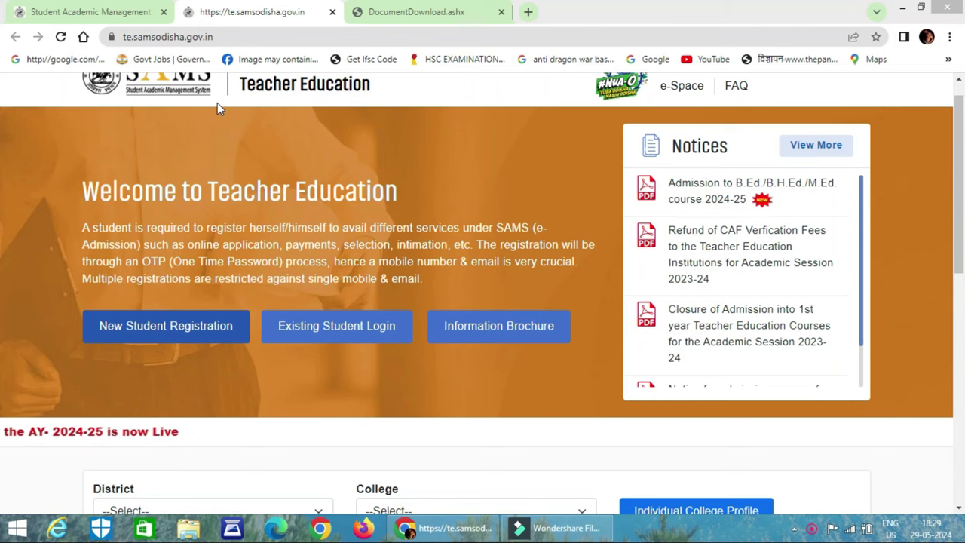
From the main SAMS tab, start a new B.Ed, B.H.Ed & M.Ed student registration.
click(93, 11)
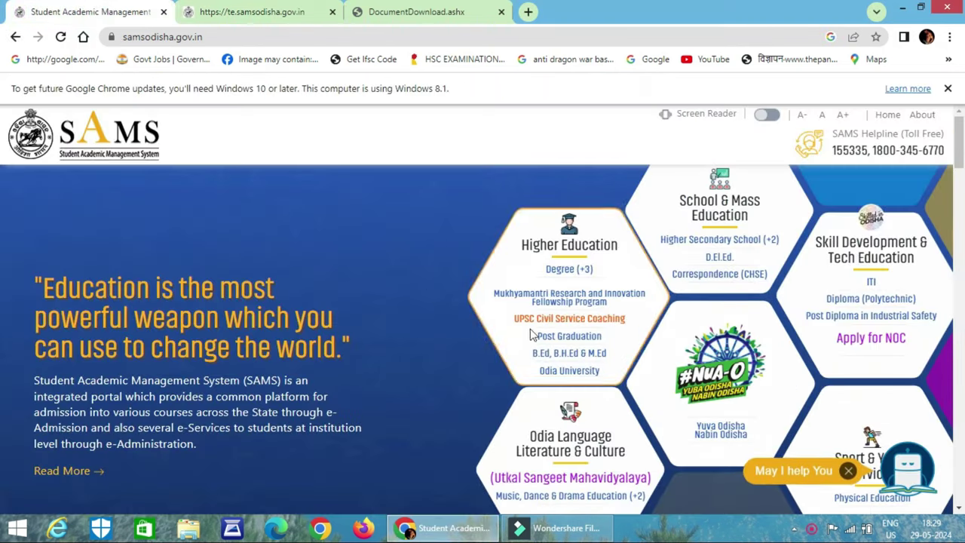
click(579, 363)
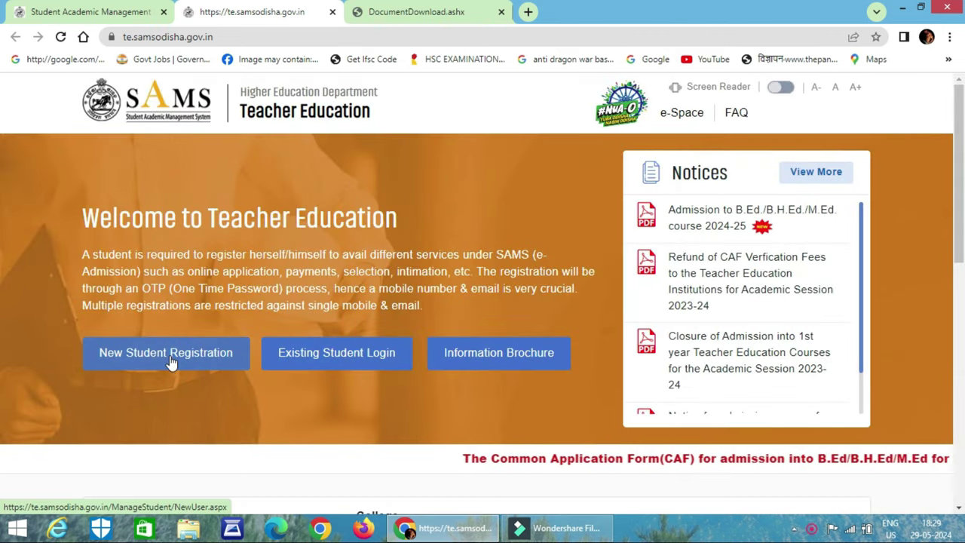
click(170, 360)
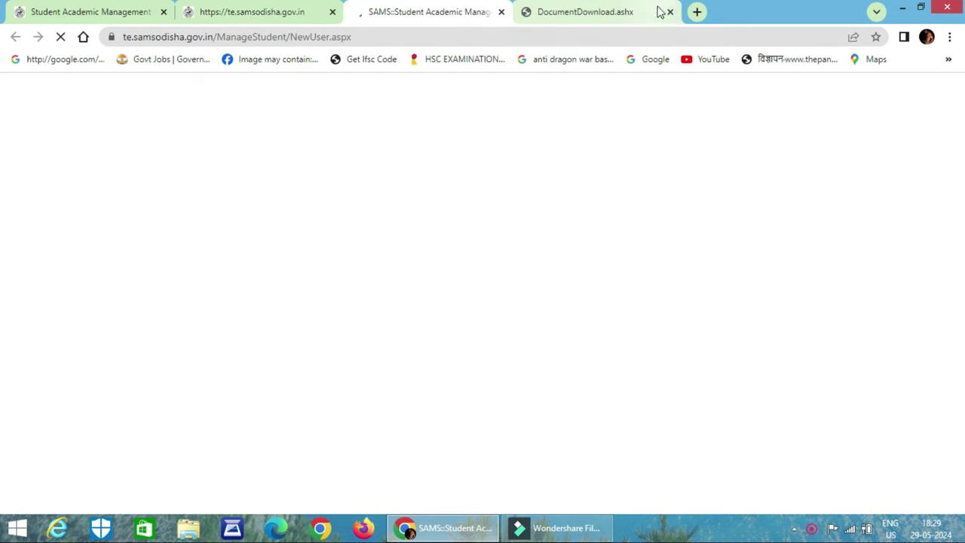
click(670, 12)
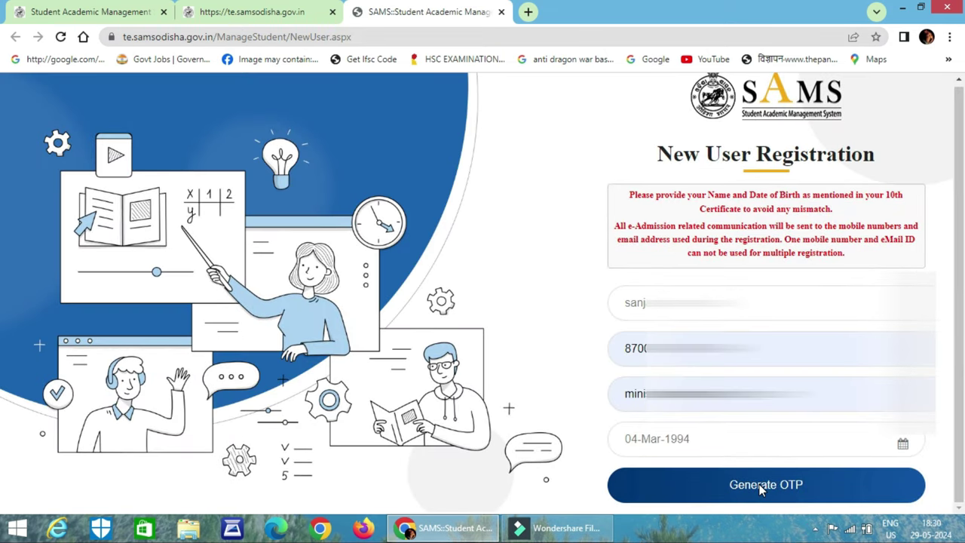
Request the verification code, correct the password, submit the registration and acknowledge the success message.
click(760, 487)
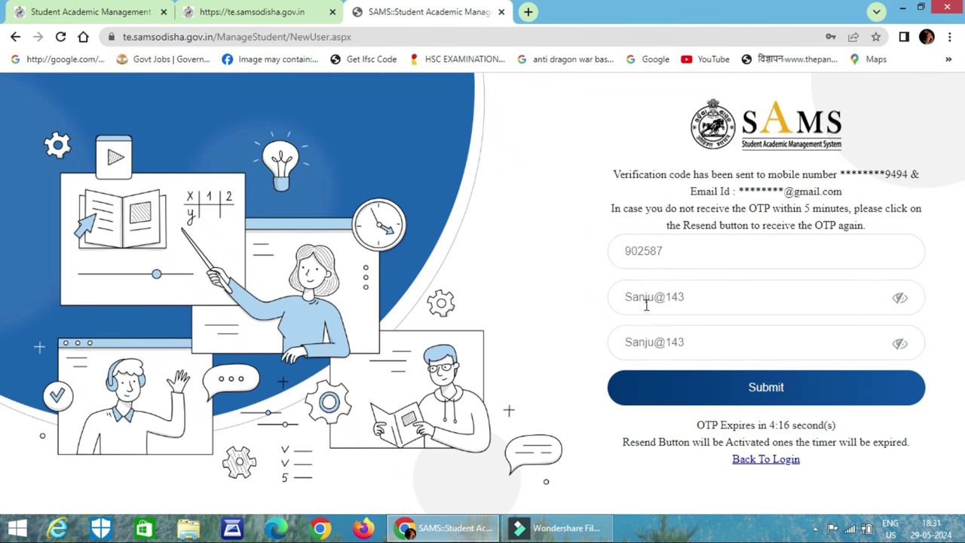
drag(657, 297, 709, 308)
click(722, 302)
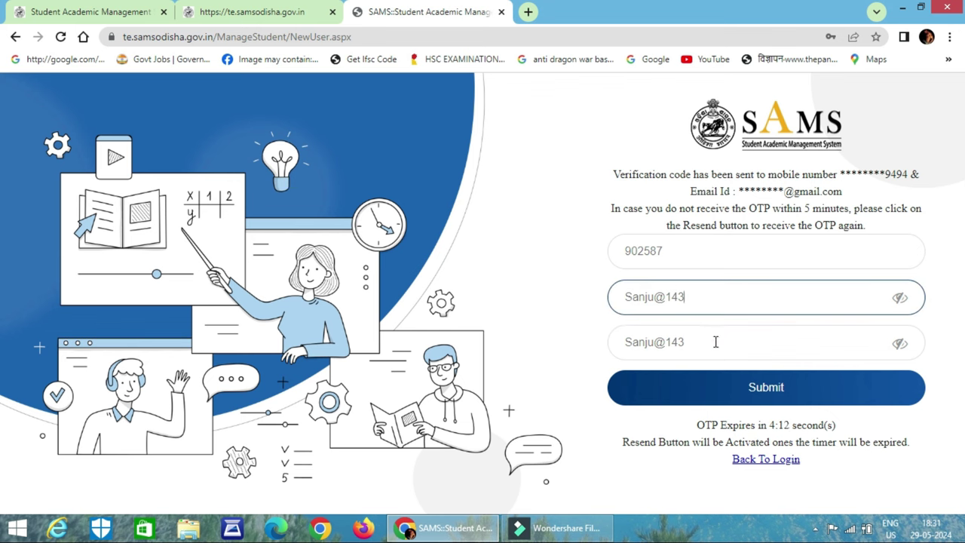
click(745, 391)
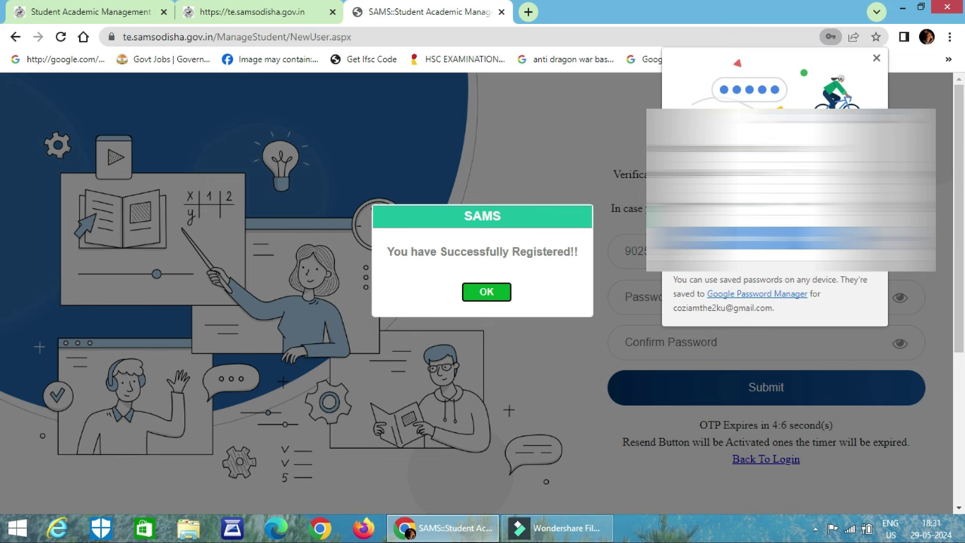
click(491, 294)
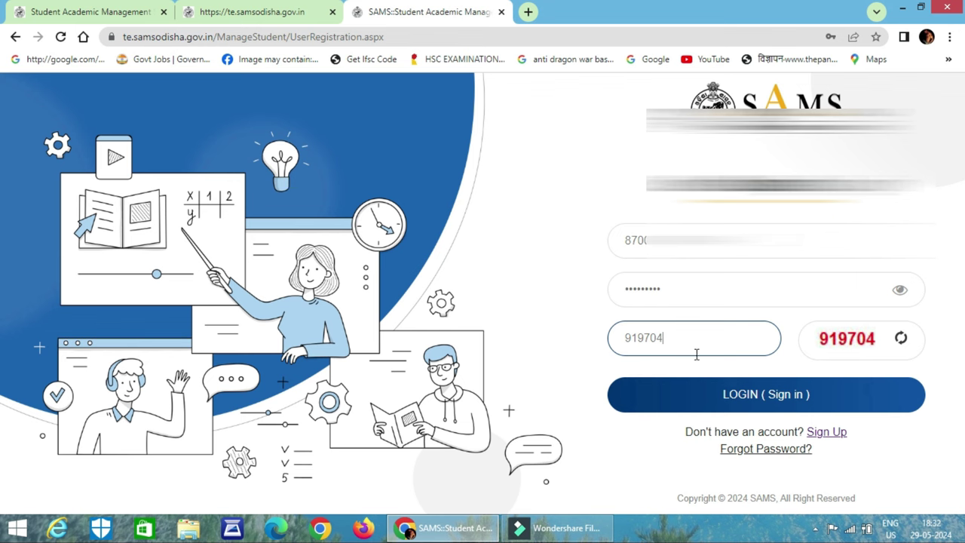
Sign in, answer NO to the DigiLocker prompt, and go to the Profile page.
click(743, 400)
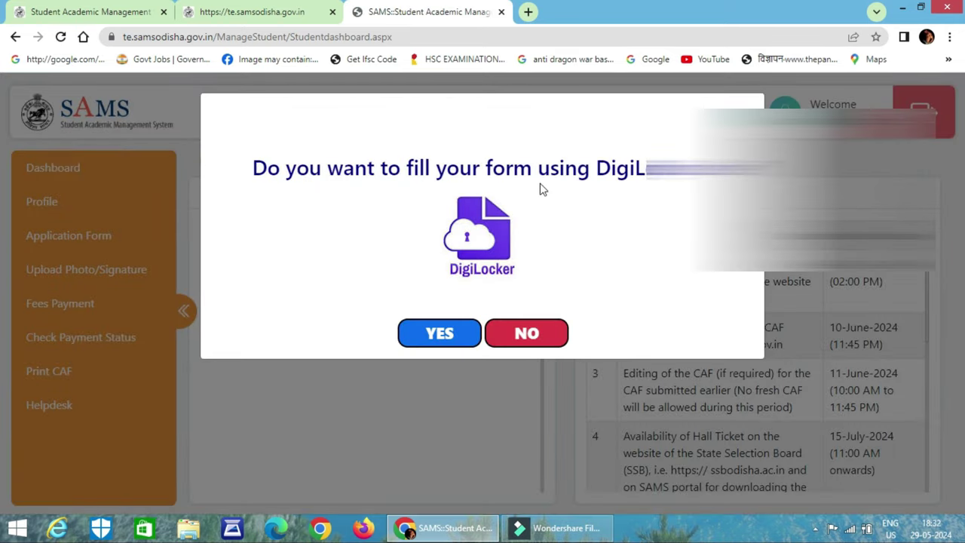
click(526, 335)
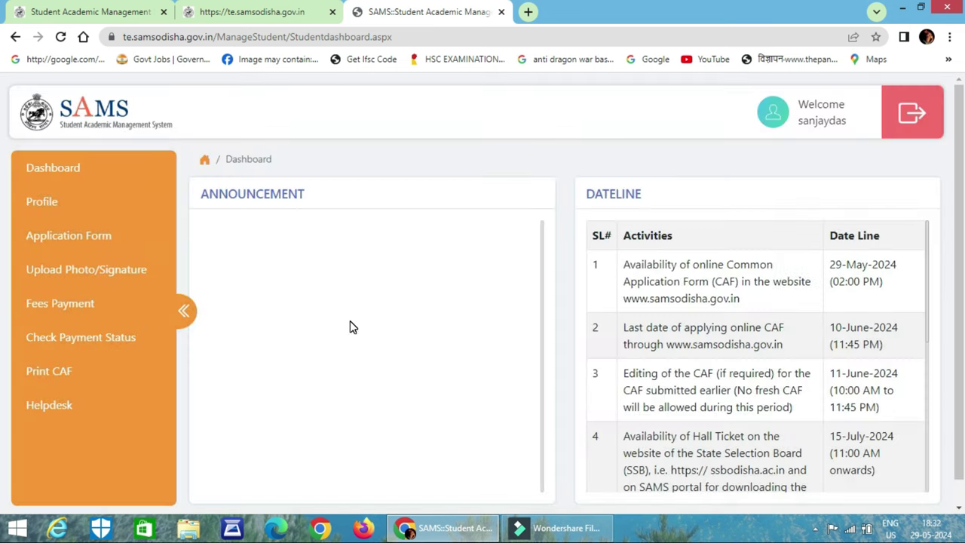
click(72, 200)
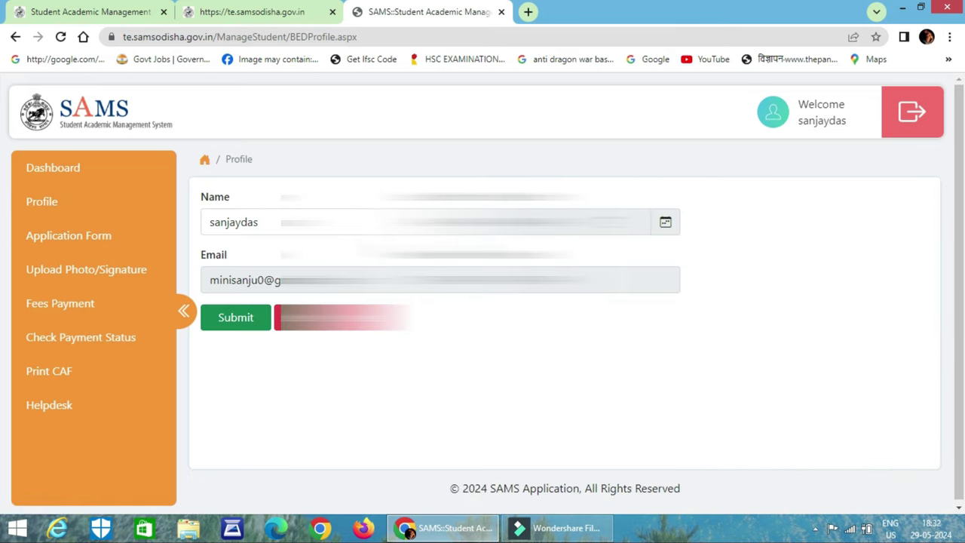
Go to Application Form and dismiss the CAF instructions with OK.
click(77, 240)
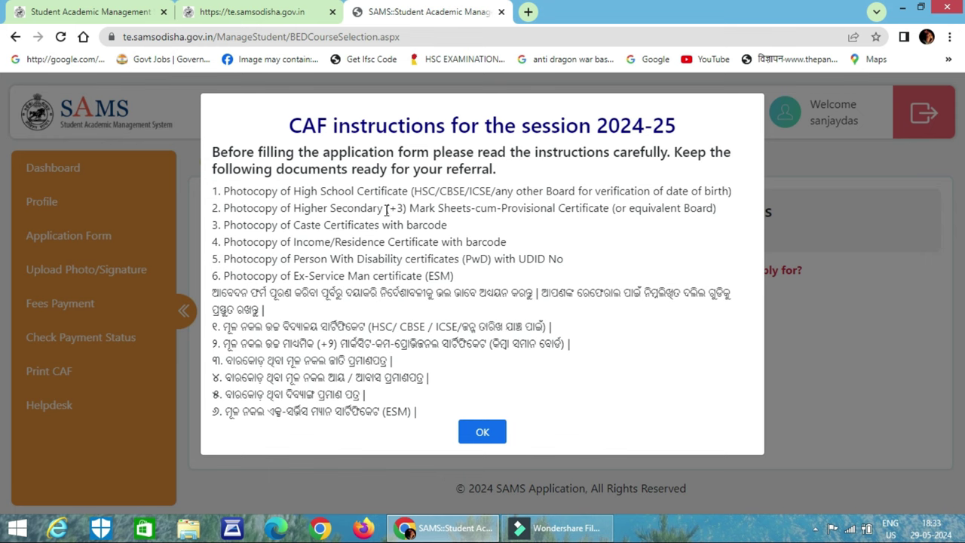
click(490, 432)
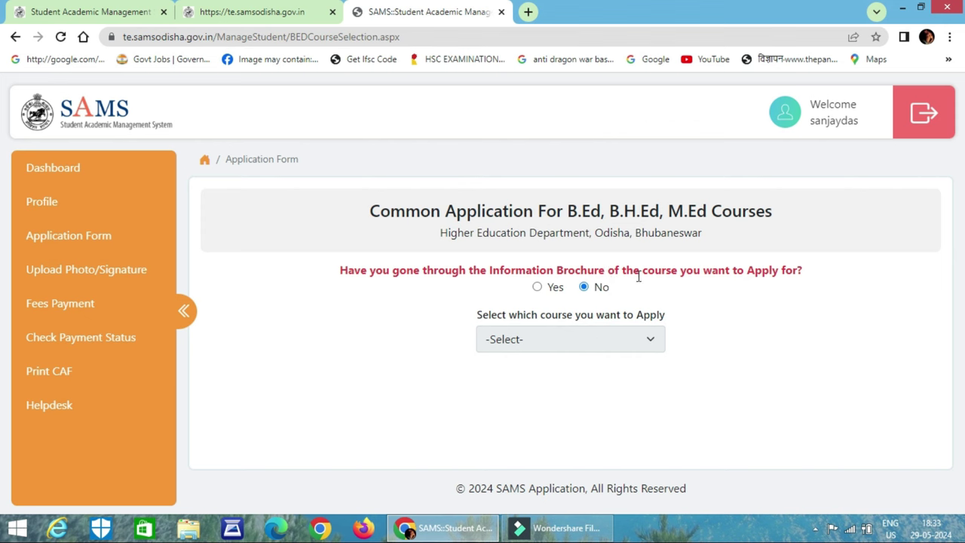
Answer Yes to reading the brochure and select B.Ed as the course.
click(538, 289)
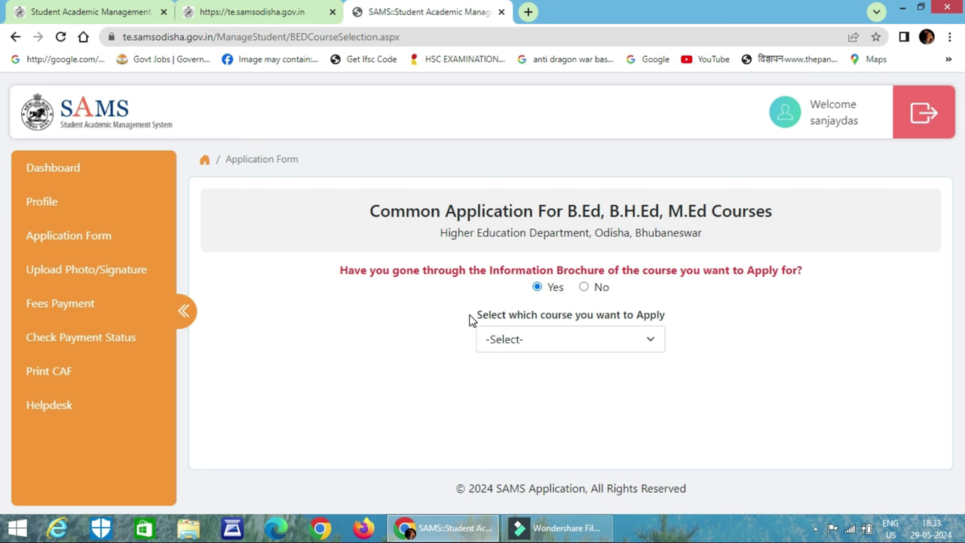
click(569, 340)
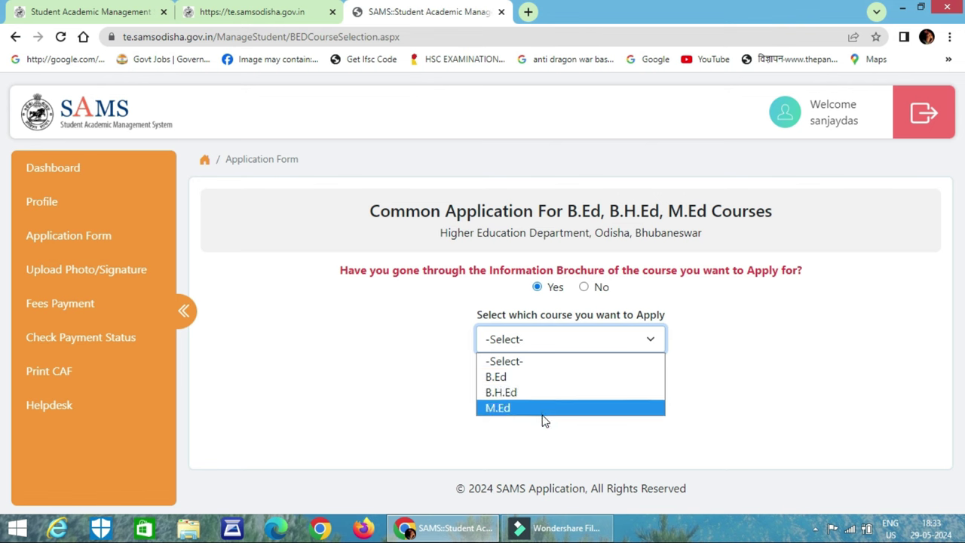
click(537, 385)
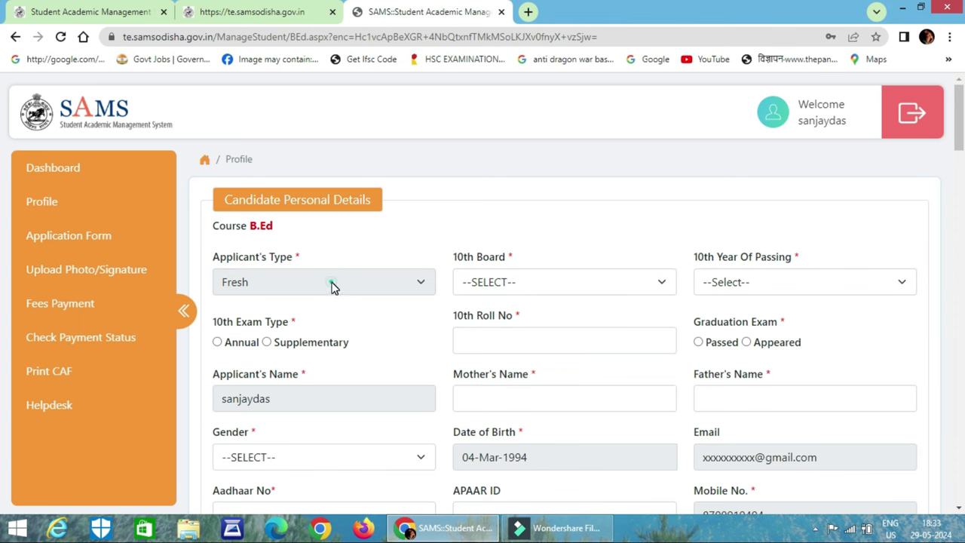
Set the 10th board to BSE, Odisha, passing year 2018, exam type Annual.
click(517, 284)
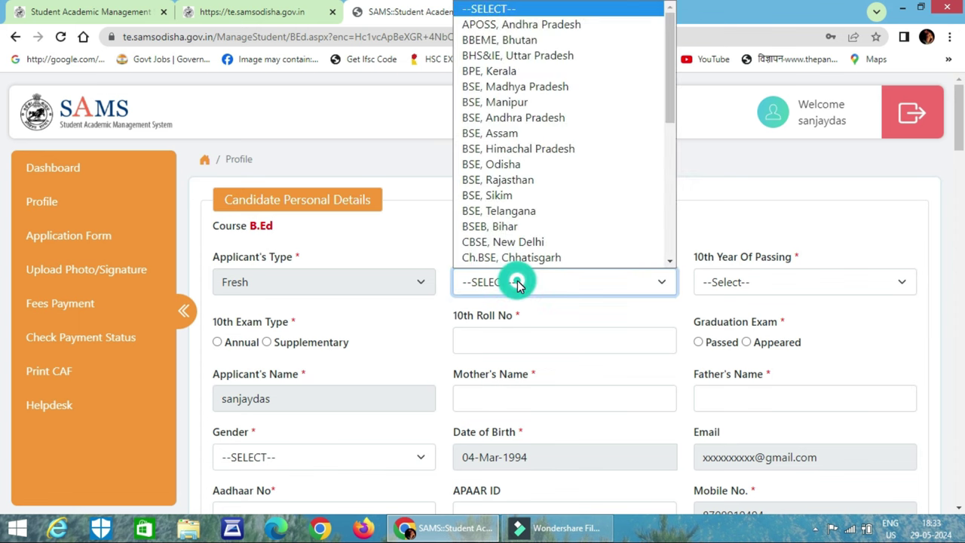
scroll(539, 150, down, 1)
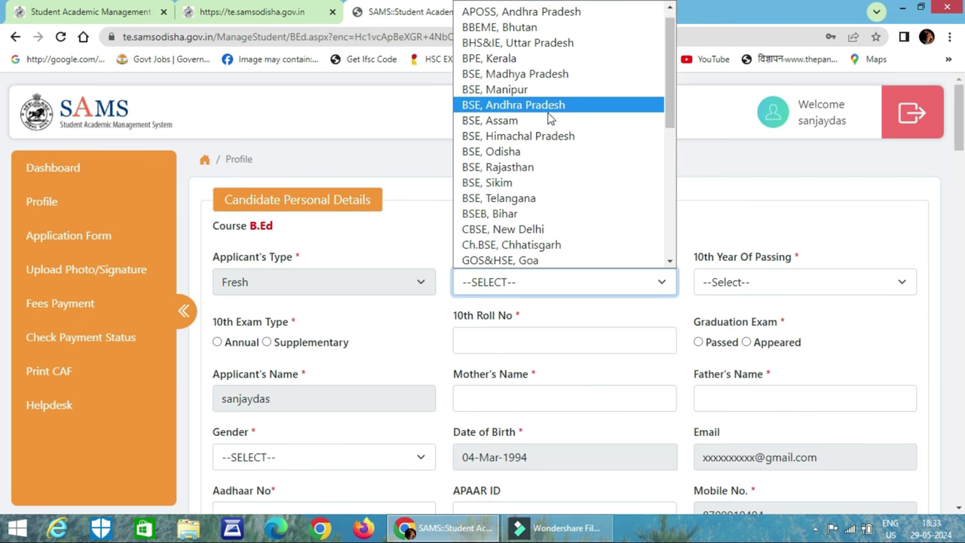
click(533, 153)
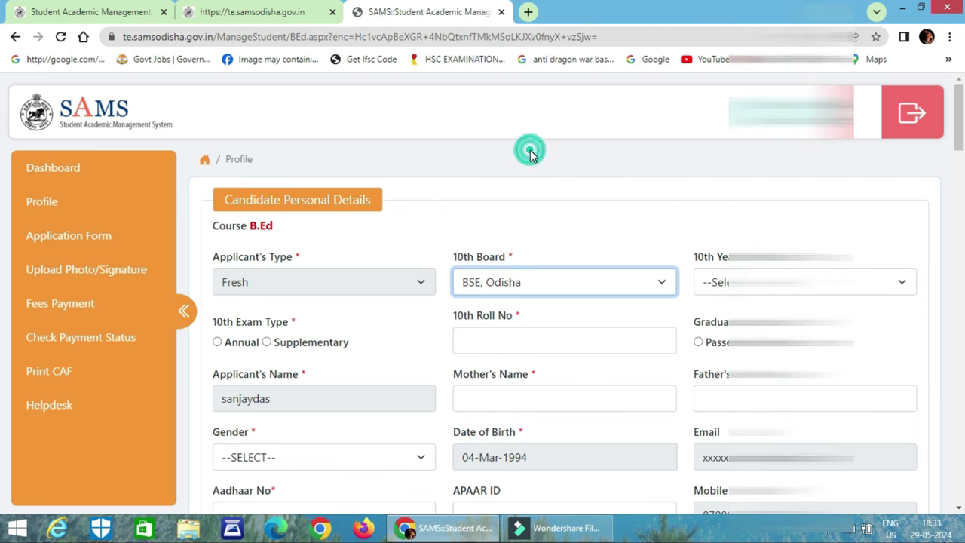
click(591, 282)
click(595, 287)
click(805, 283)
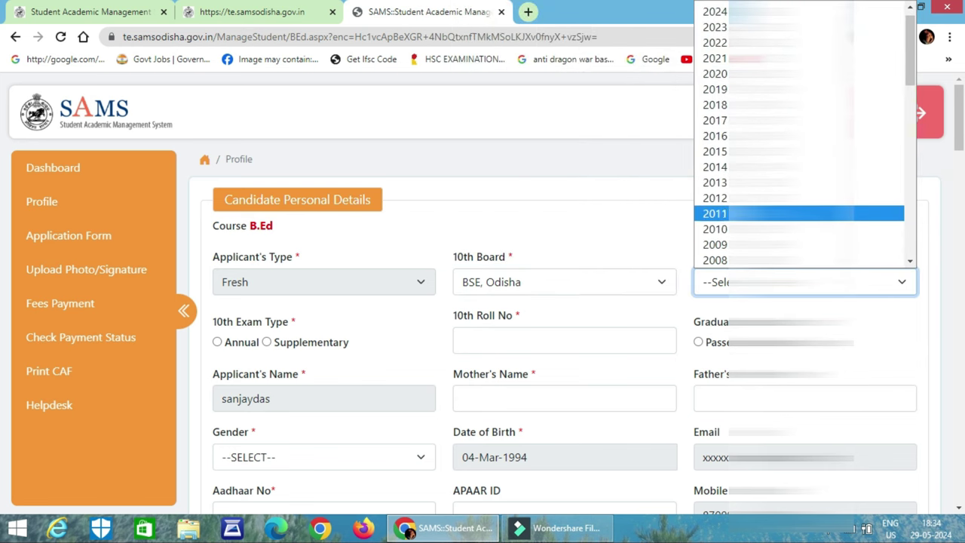
click(724, 105)
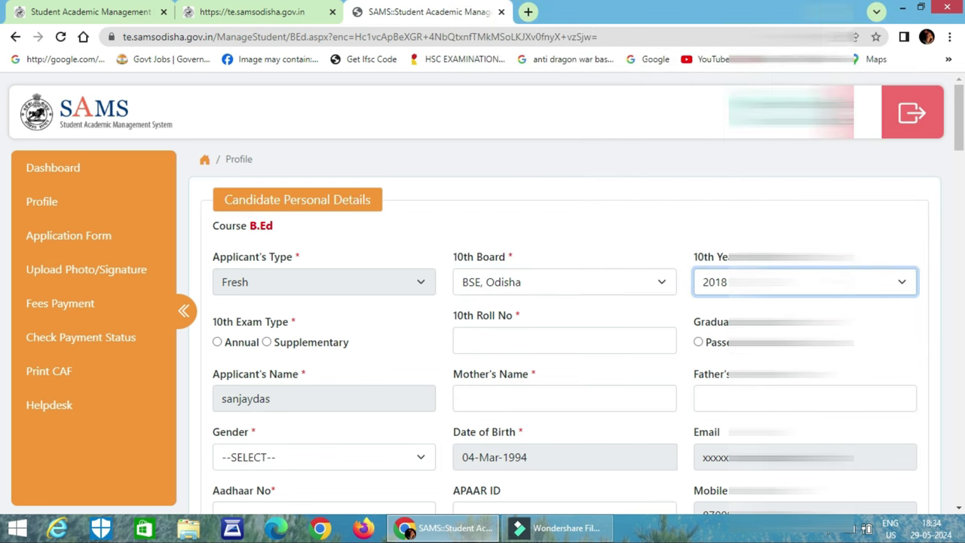
click(217, 343)
Enter 10th roll number 125aa123, leaving the graduation passed option cleared.
scroll(452, 332, down, 1)
click(528, 264)
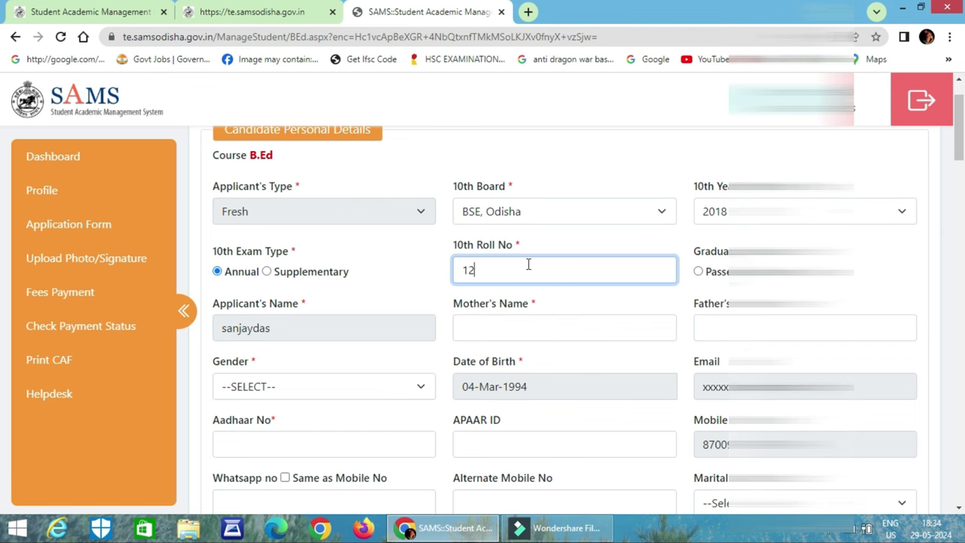
text(125aa123)
click(754, 249)
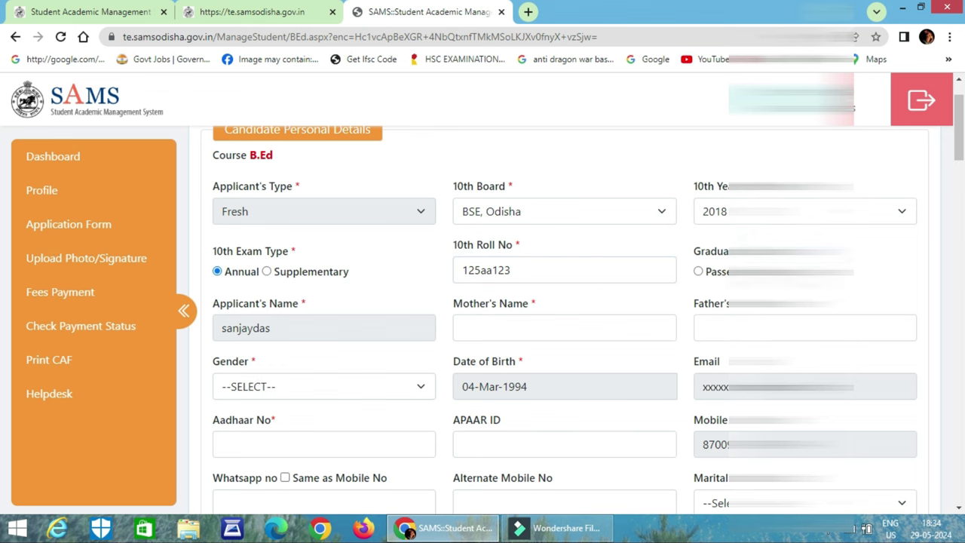
click(698, 271)
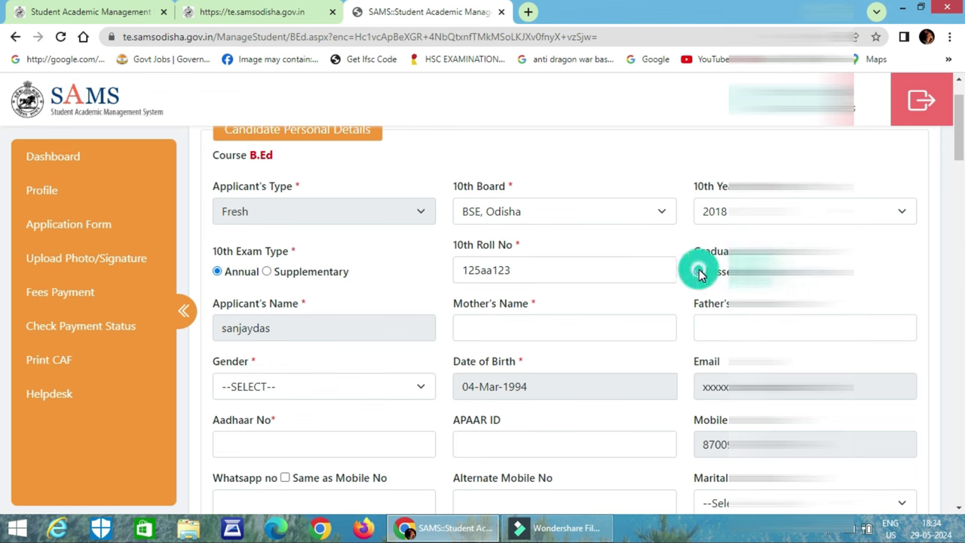
click(698, 272)
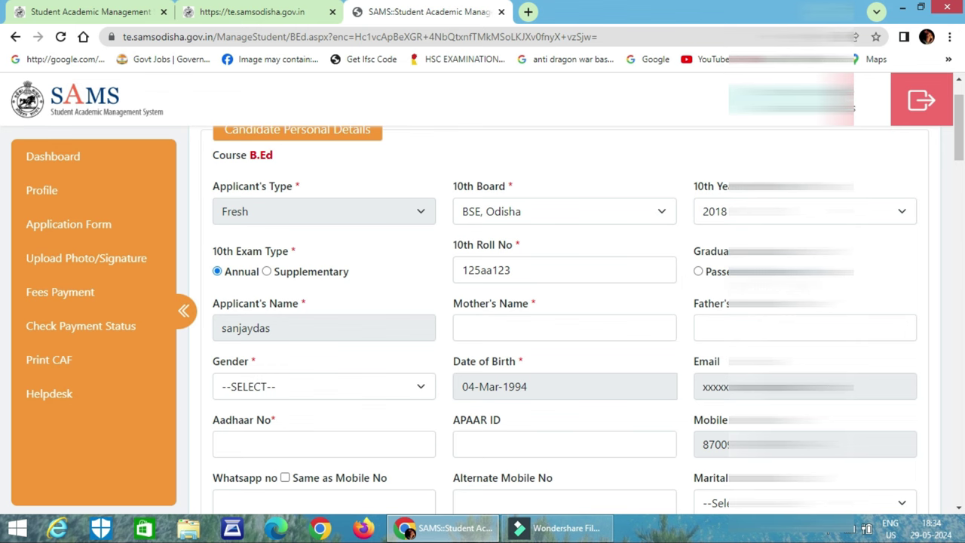
Enter the mother's name and set gender to MALE.
scroll(586, 332, down, 1)
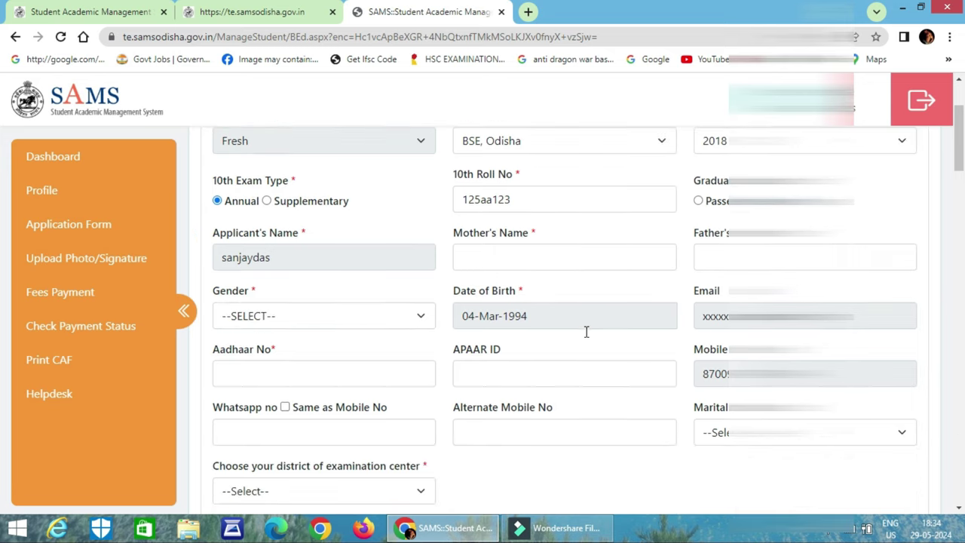
click(505, 262)
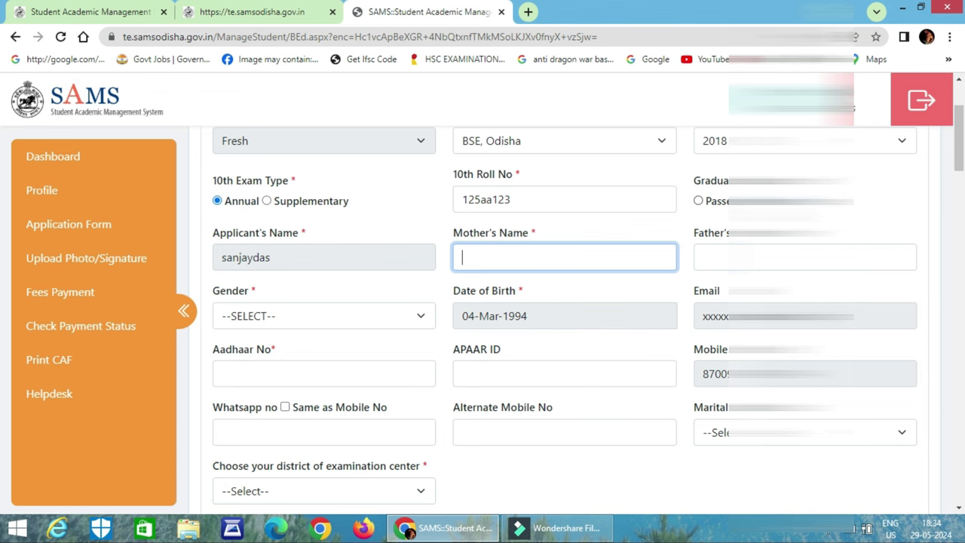
text(asgdah)
text(jkkjds)
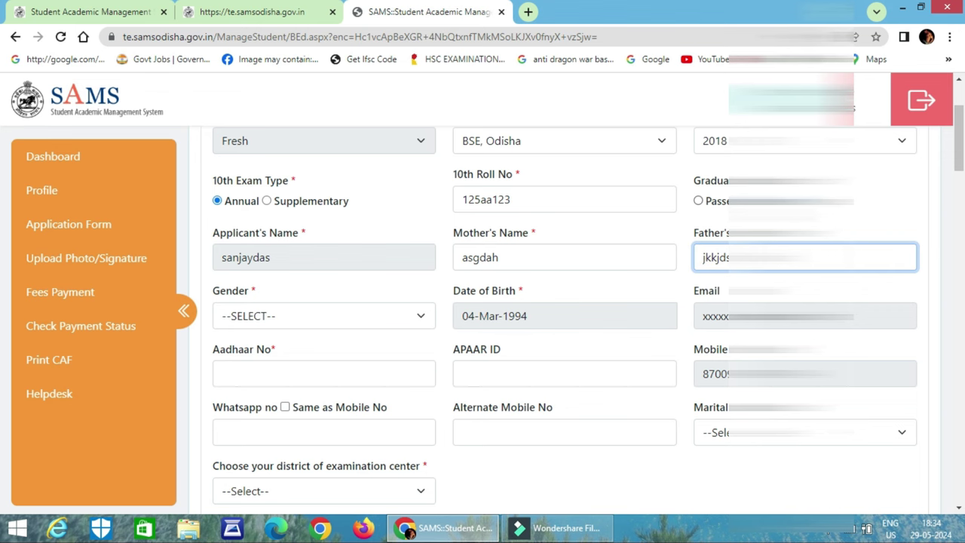
click(387, 316)
click(350, 353)
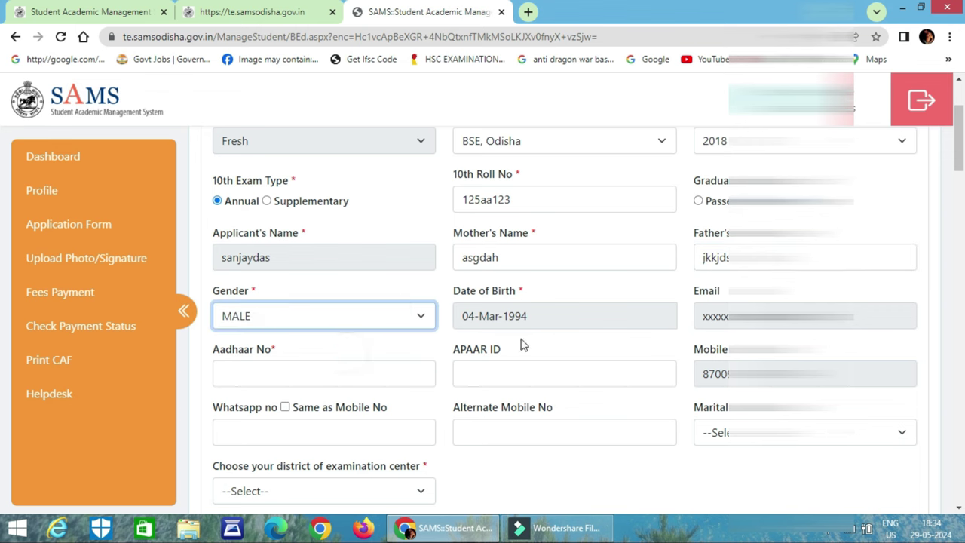
Enter the Aadhaar number, dismiss the invalid-number warning, and return to the field.
click(331, 377)
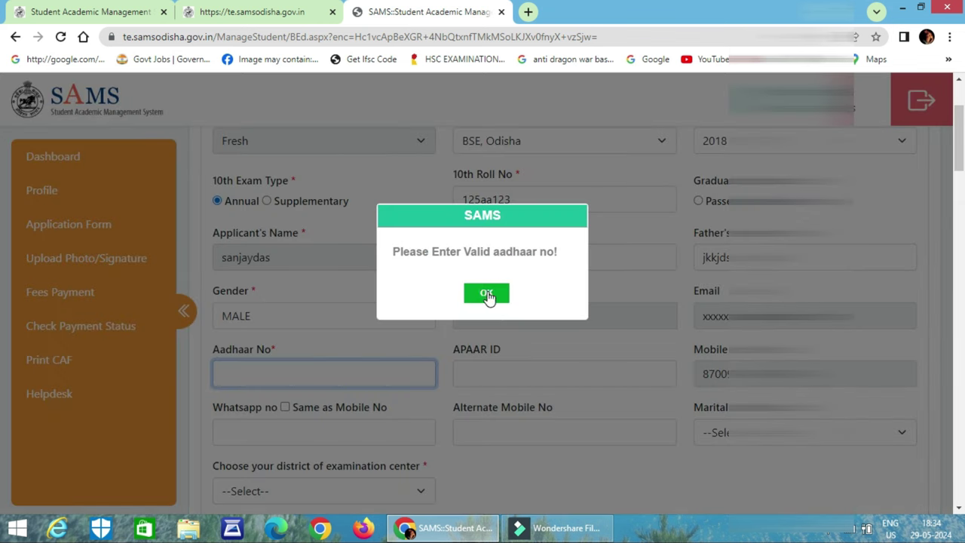
click(489, 293)
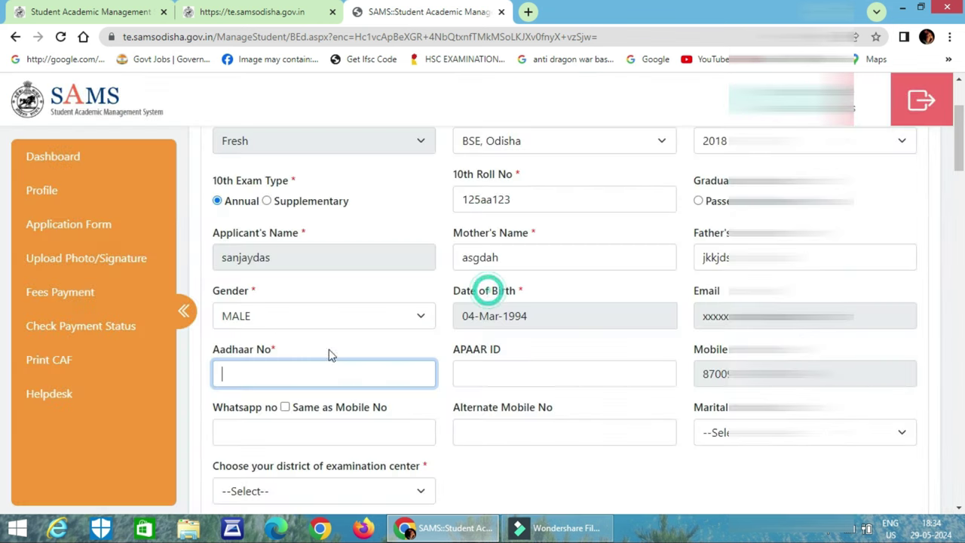
click(295, 377)
Complete the Aadhaar number and enter the WhatsApp number.
scroll(334, 362, down, 1)
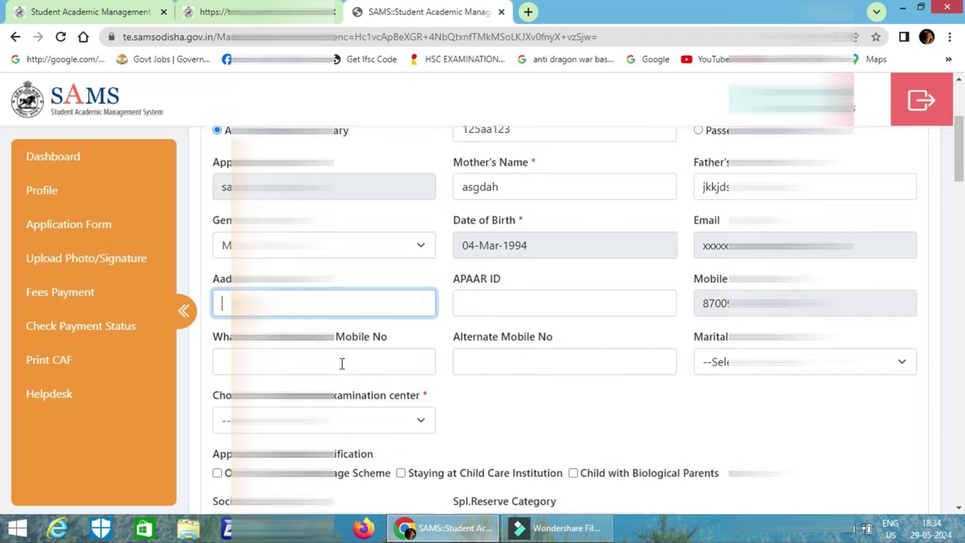
text(36)
click(547, 405)
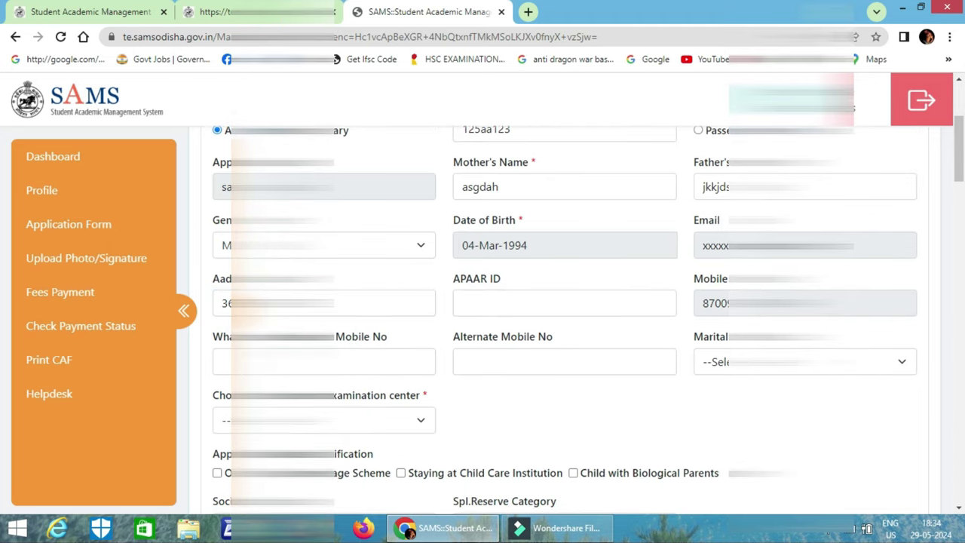
click(324, 362)
text(87)
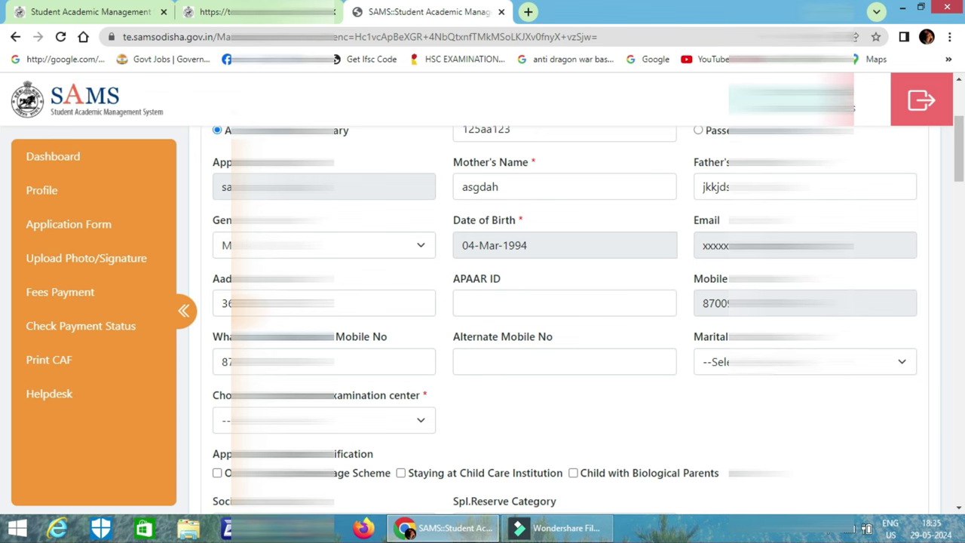
Set the marital status to UnMarried using the dropdown.
click(799, 362)
key(Down)
key(Return)
key(Down)
key(Down)
key(Return)
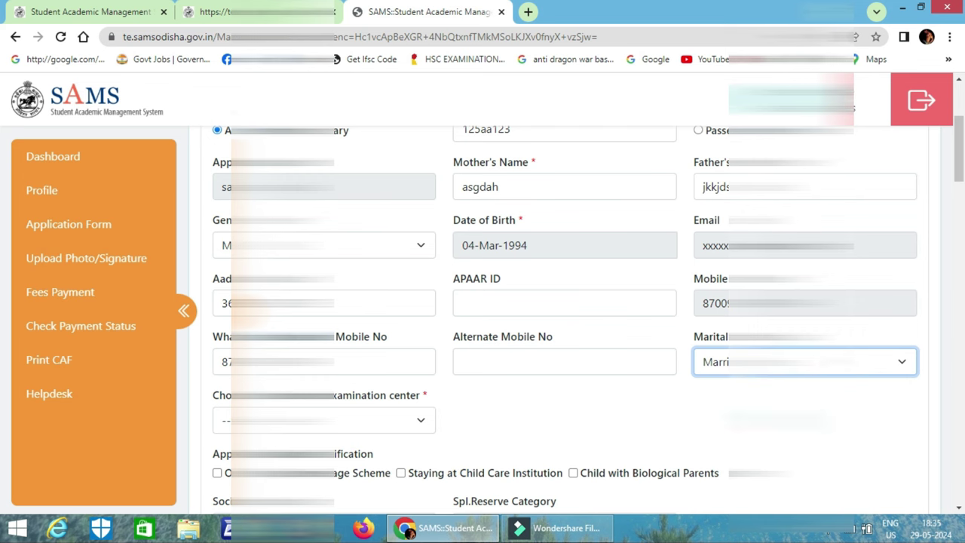
Choose a district as the examination centre.
click(286, 420)
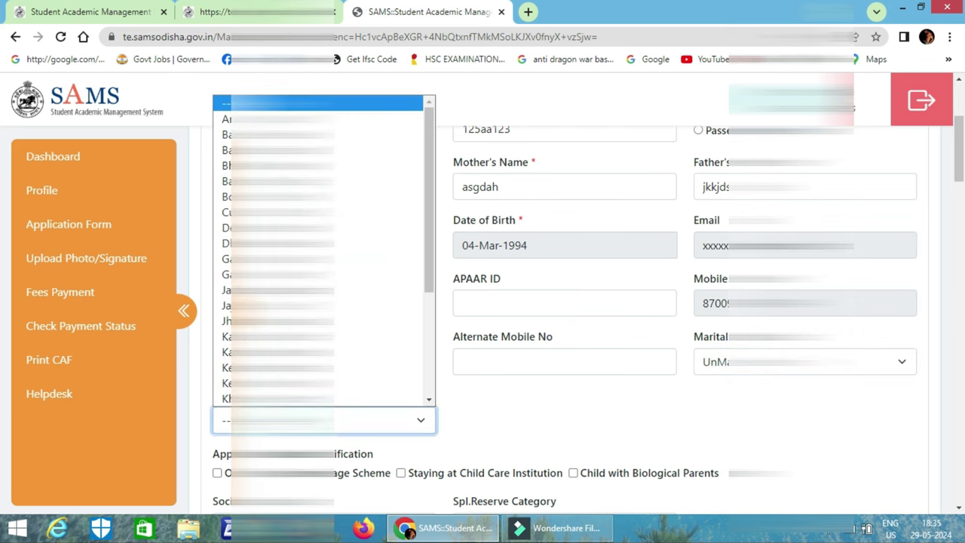
click(316, 135)
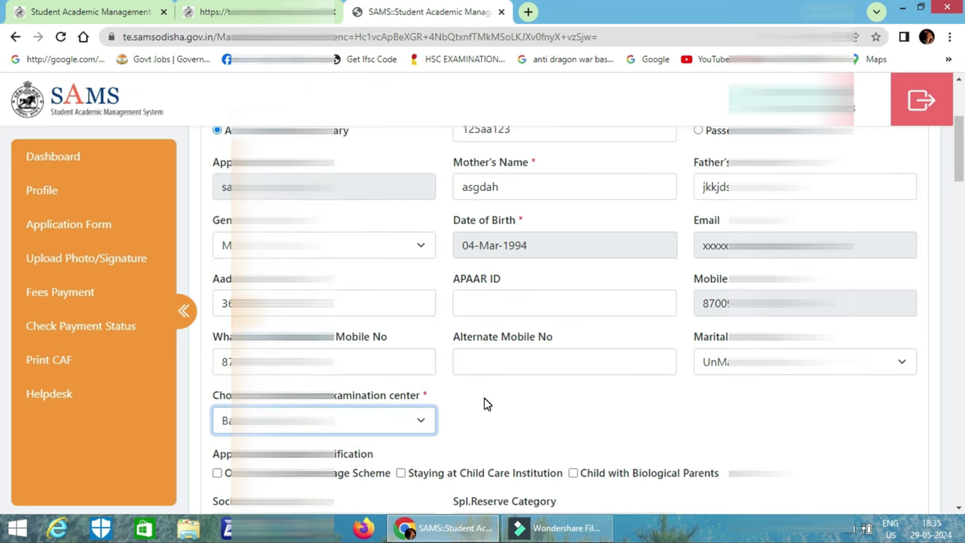
scroll(487, 405, down, 5)
scroll(487, 405, up, 1)
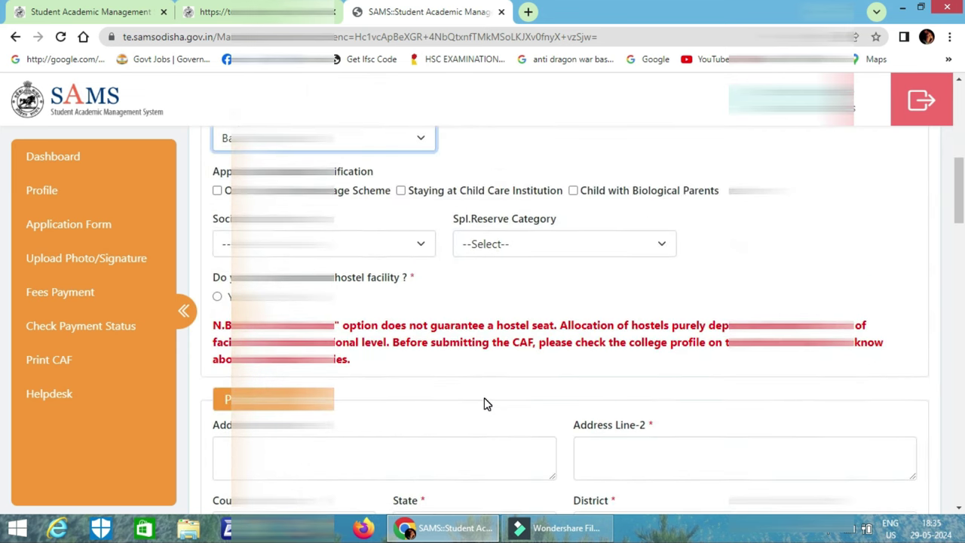
Set the social category to the last option and fill the caste certificate case number.
click(317, 244)
key(Up)
key(Down)
key(Down)
key(Down)
key(Return)
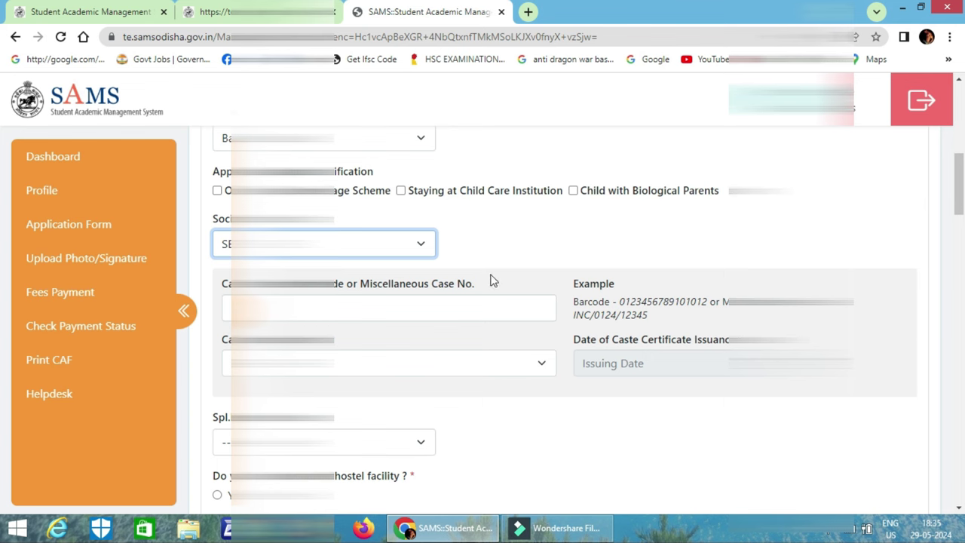
click(454, 305)
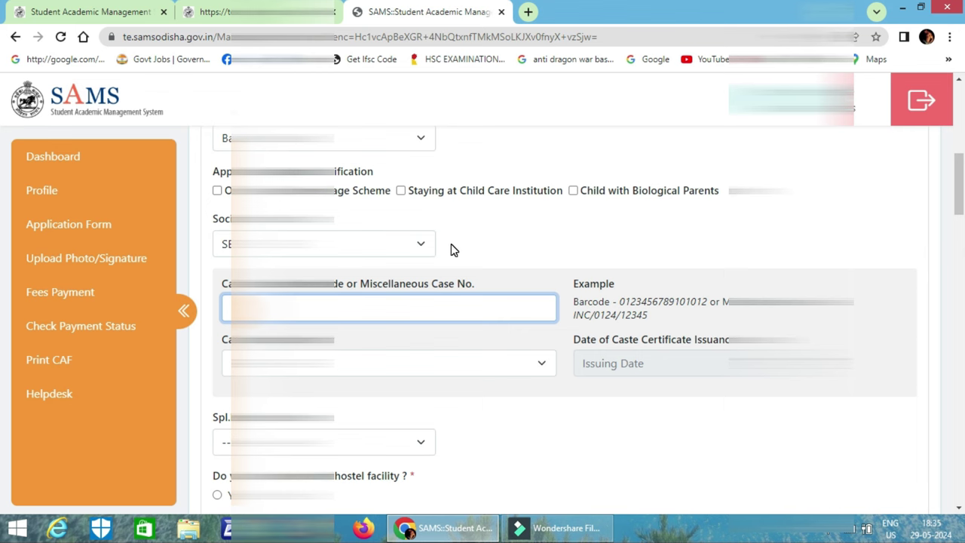
click(406, 243)
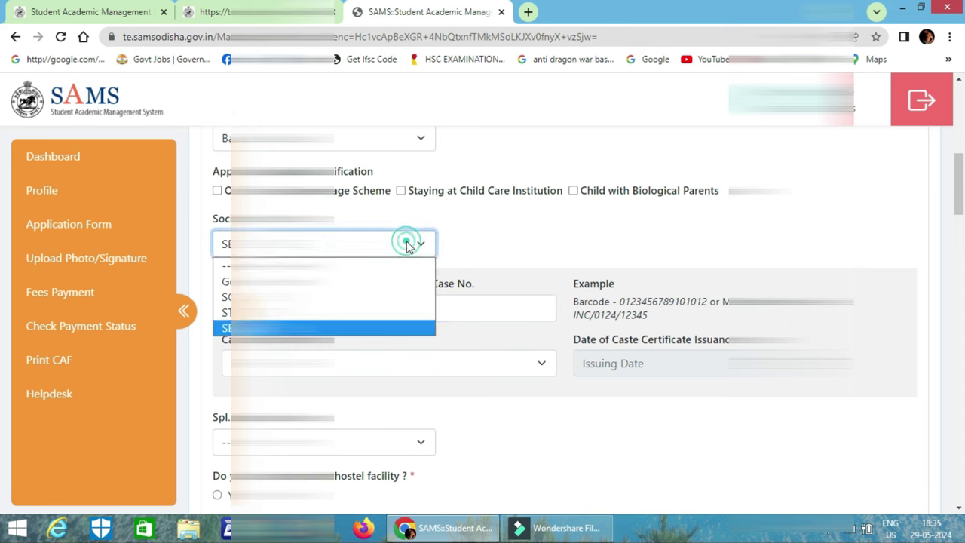
click(338, 296)
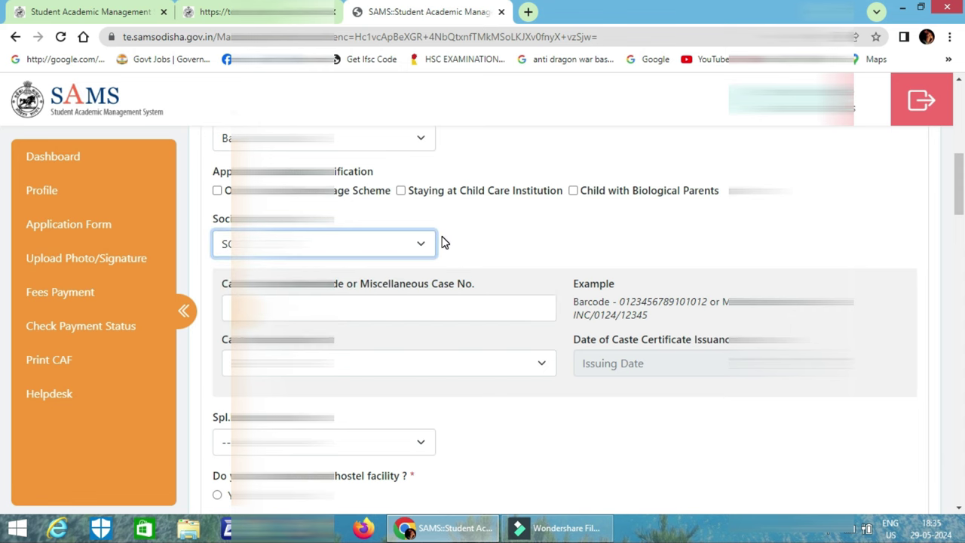
click(414, 242)
click(347, 327)
click(470, 308)
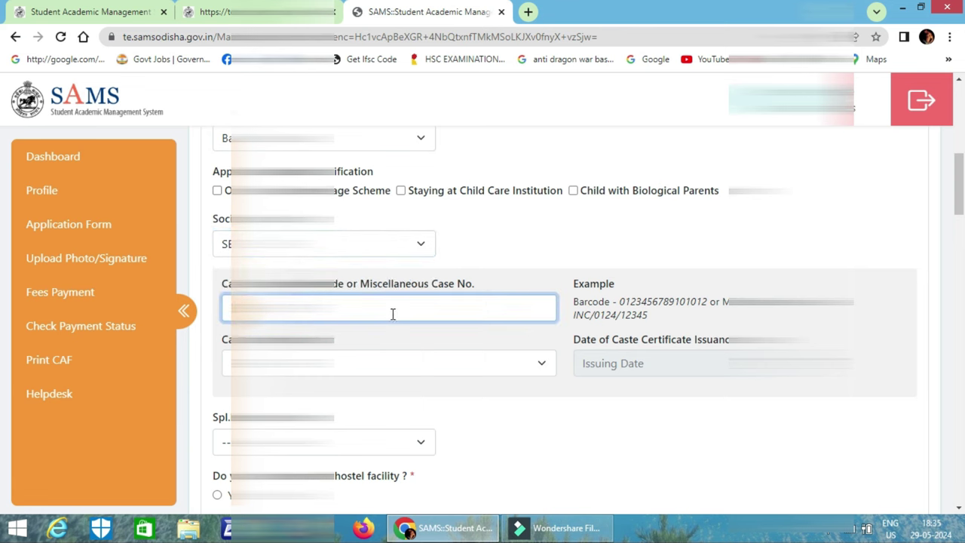
Set the certificate issuing authority to the officer below the rank of Tahasildar.
click(394, 366)
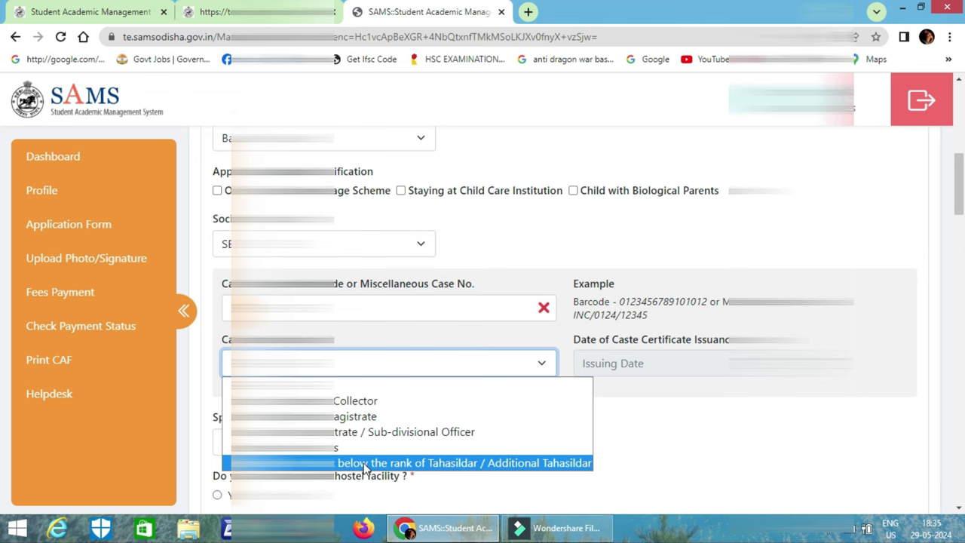
click(364, 463)
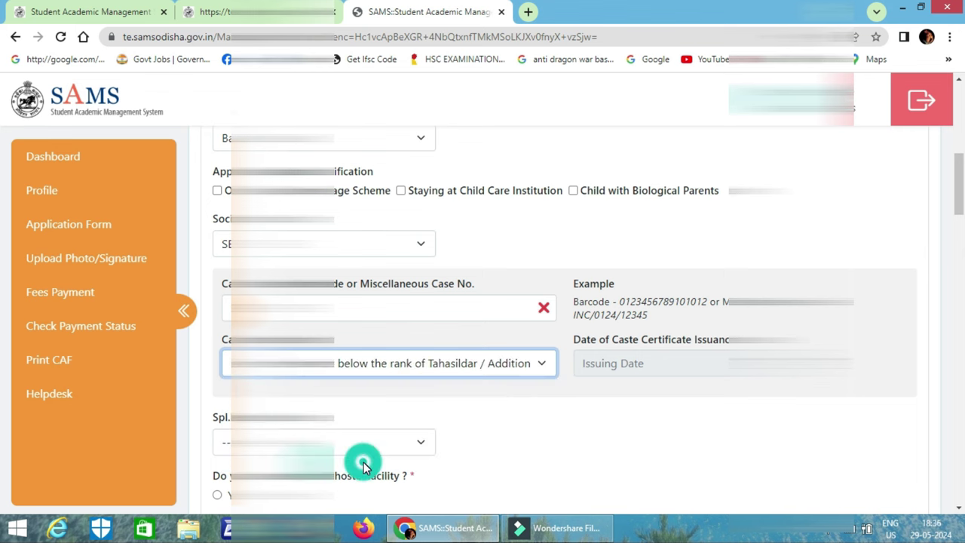
click(665, 369)
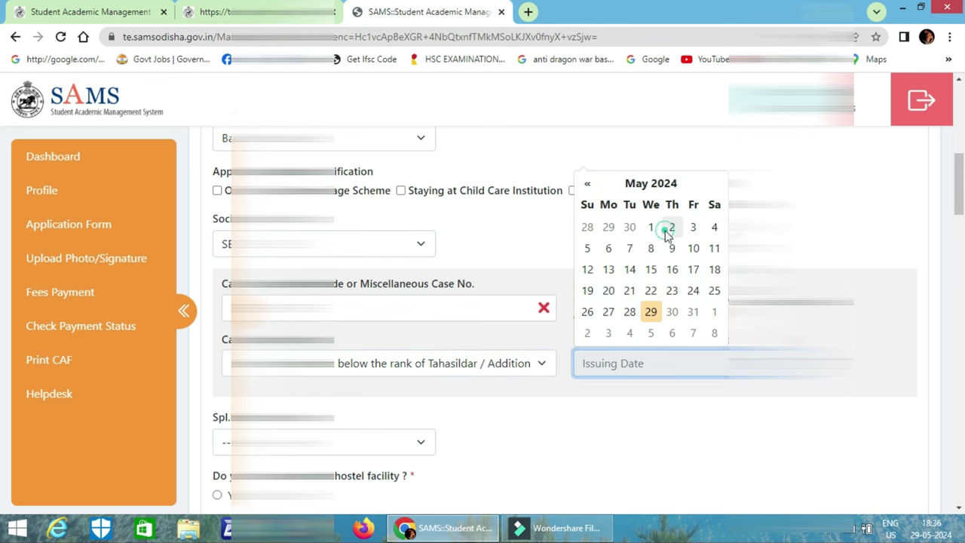
Set certificate issue date 02-May-2024, leave Spl. category at '--', pick the first hostel option.
click(670, 229)
scroll(469, 409, down, 2)
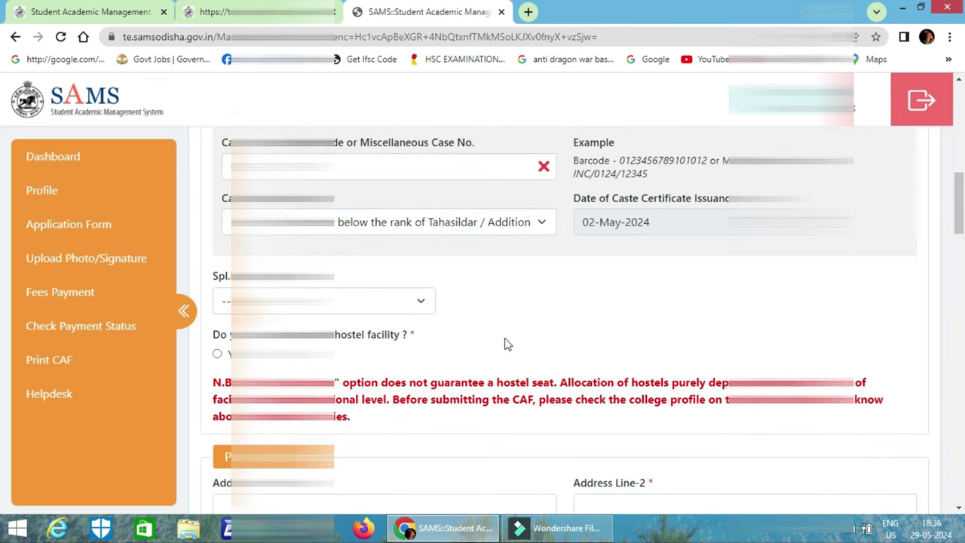
click(398, 301)
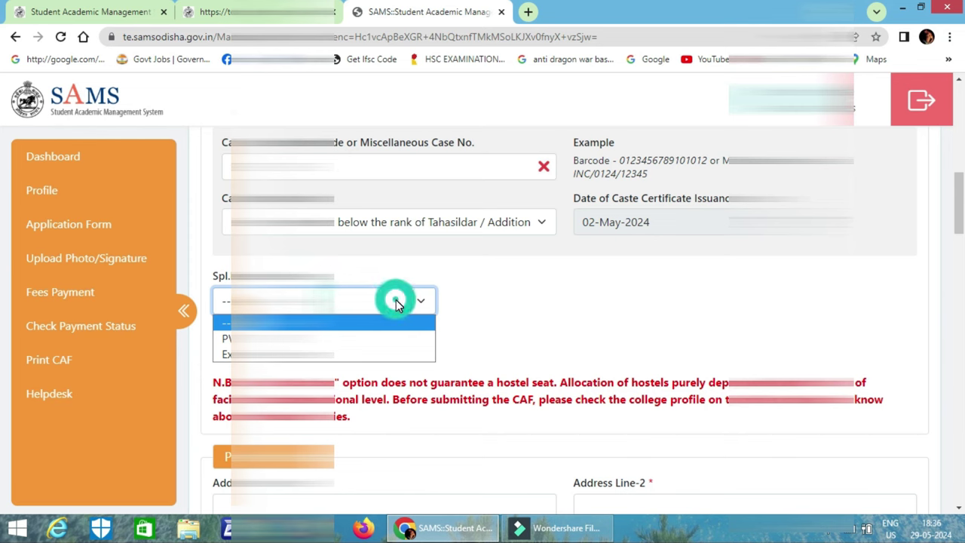
key(Down)
key(Down)
key(Up)
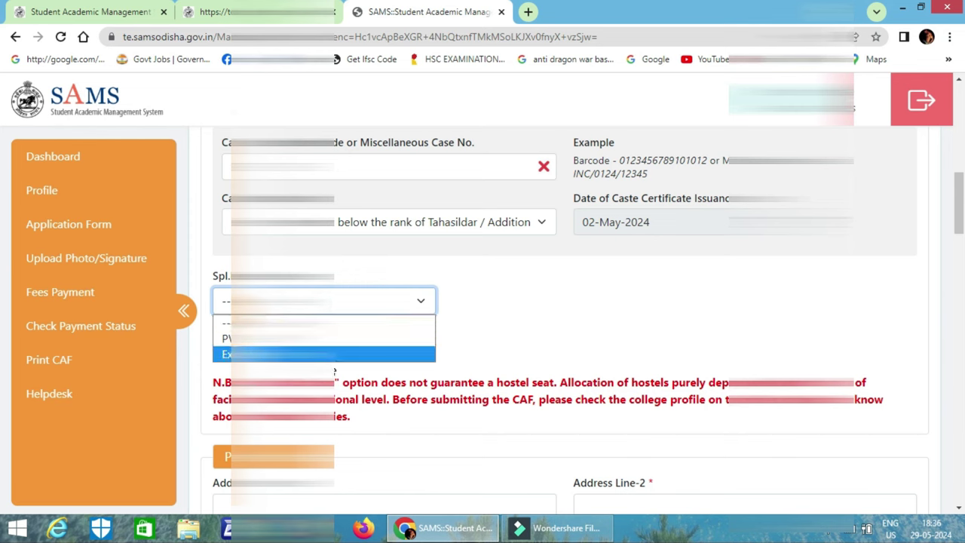
click(340, 339)
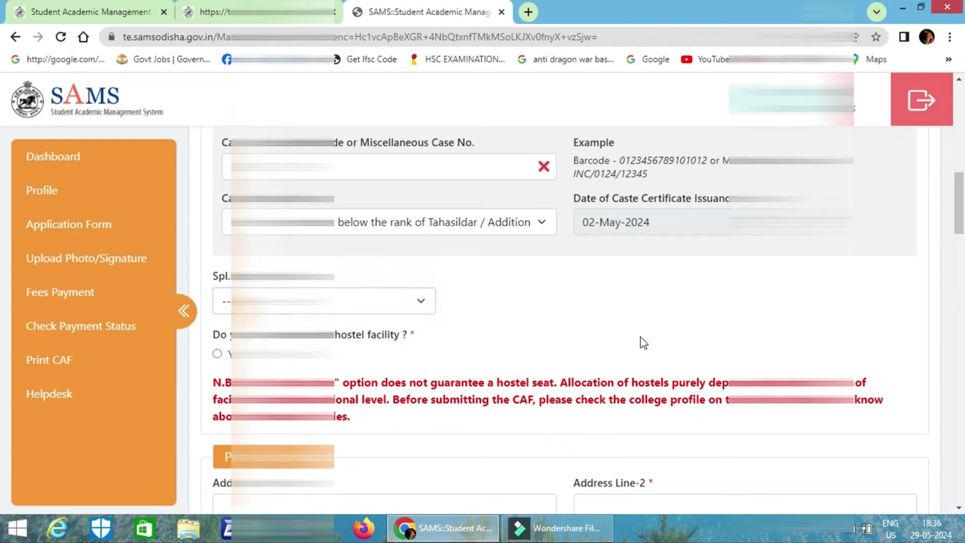
click(384, 350)
click(217, 354)
Fill Address Line-1 and Line-2 ('jdgjds') of the first address block, retyping Line-1.
scroll(345, 345, down, 3)
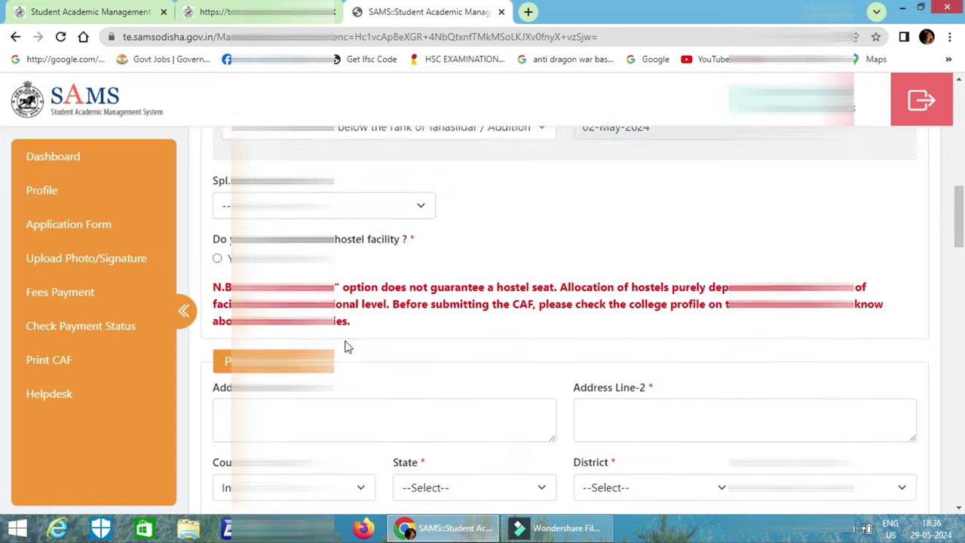
scroll(344, 346, down, 1)
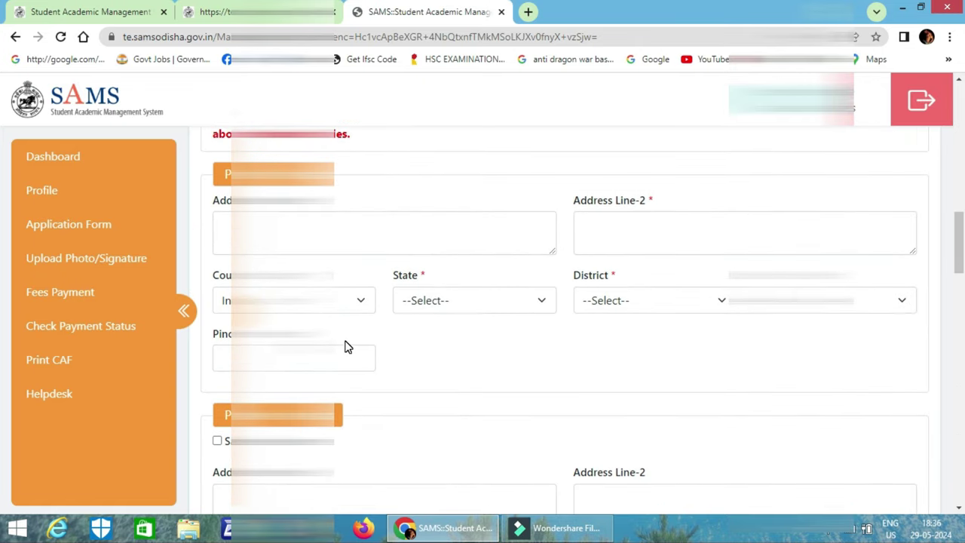
click(339, 237)
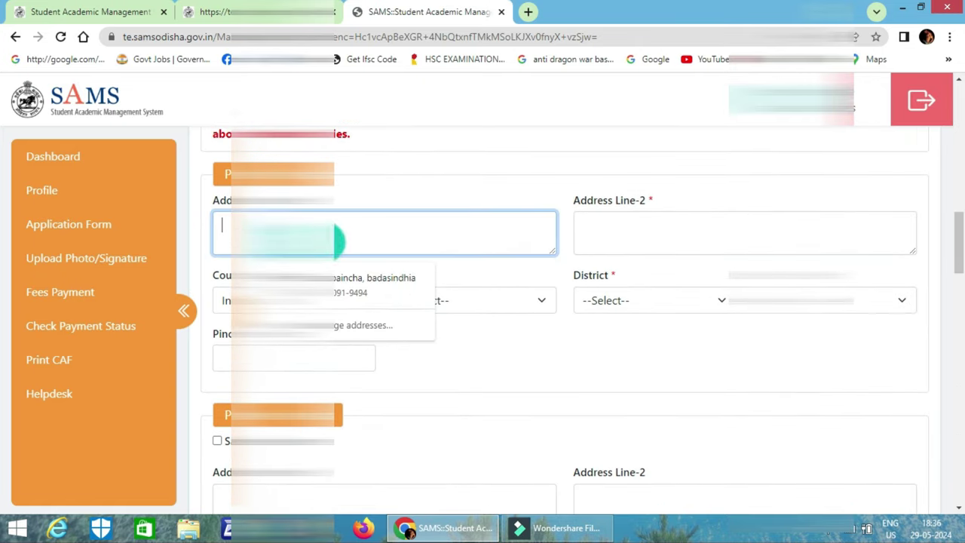
text(a)
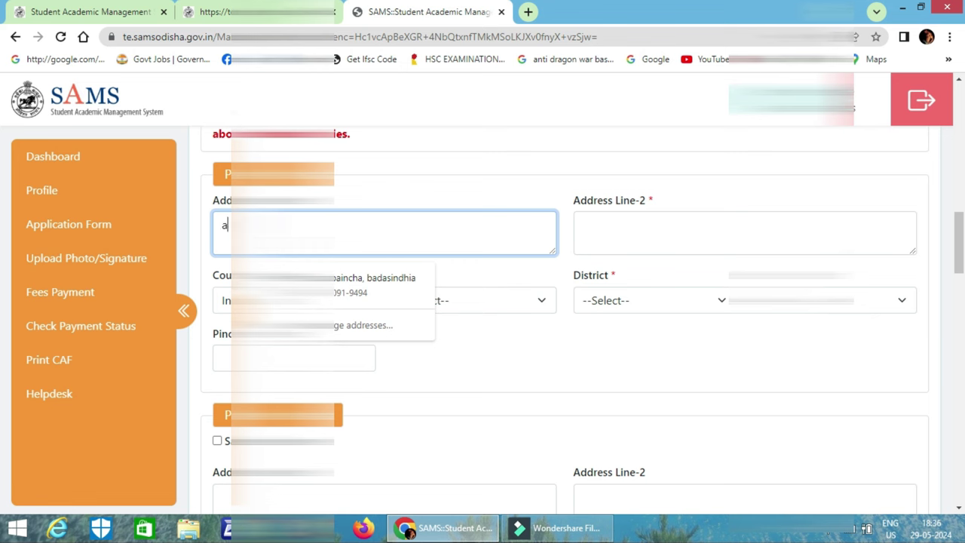
text(t/)
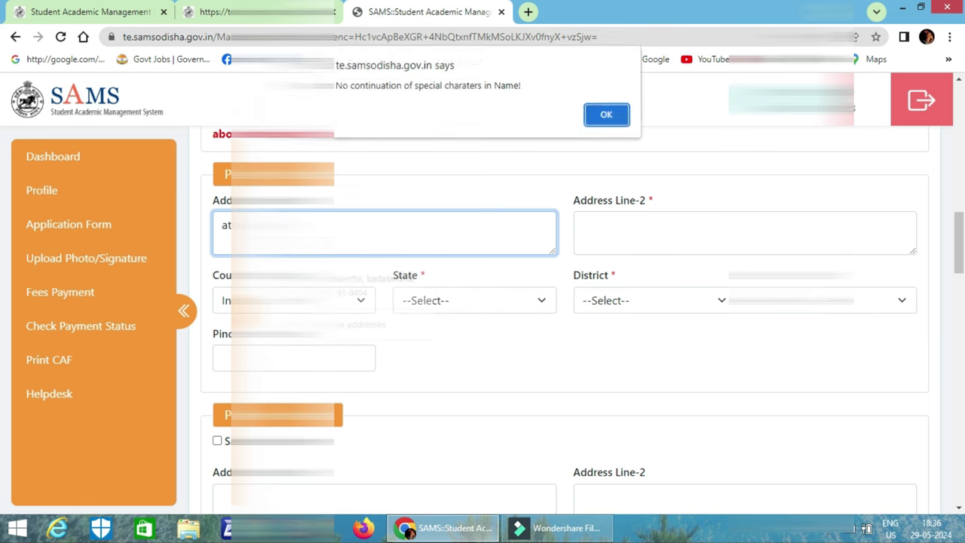
click(605, 119)
text(a)
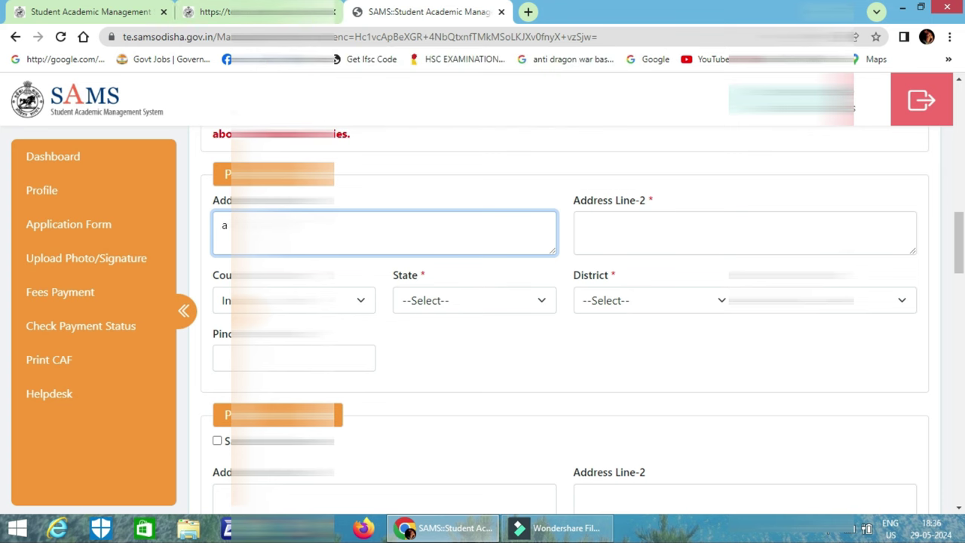
text(t/po)
click(583, 225)
text(jdgjds)
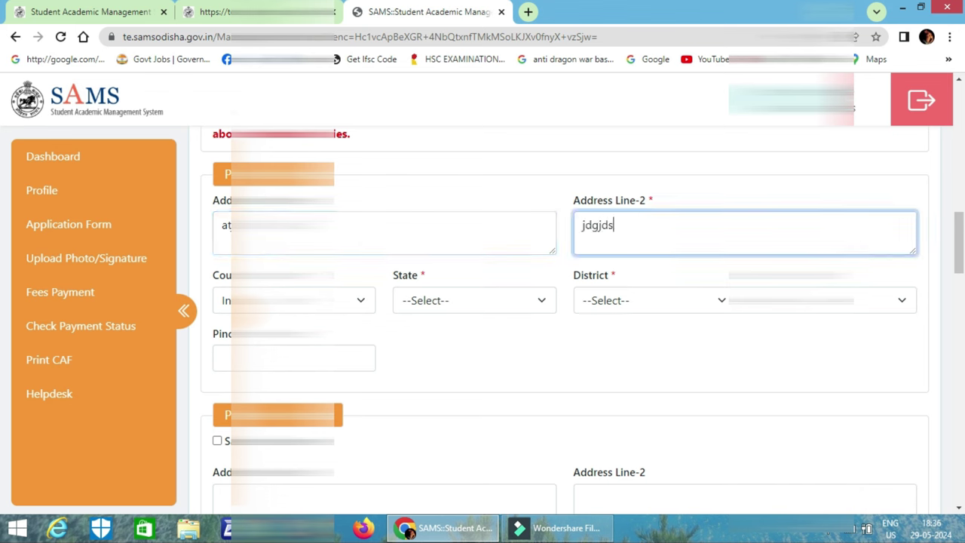
key(Tab)
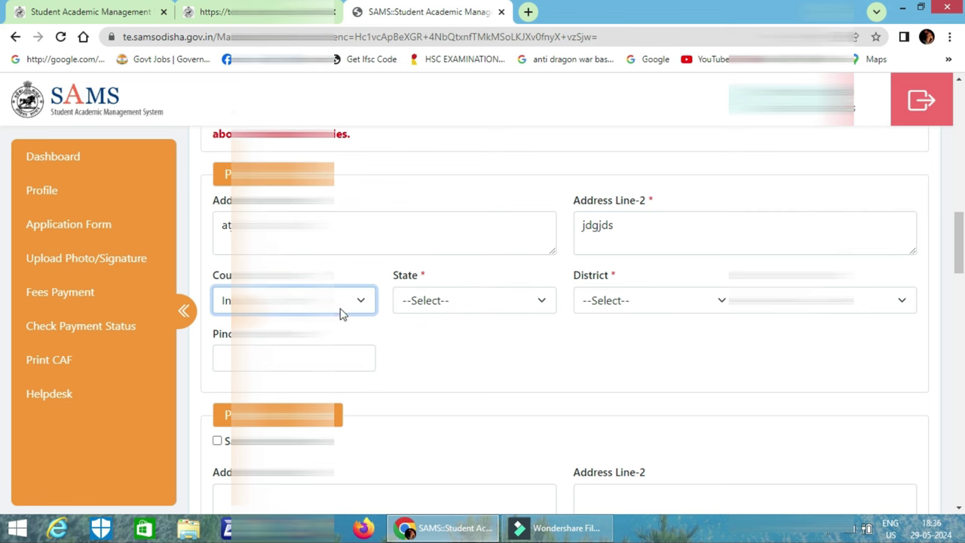
click(385, 232)
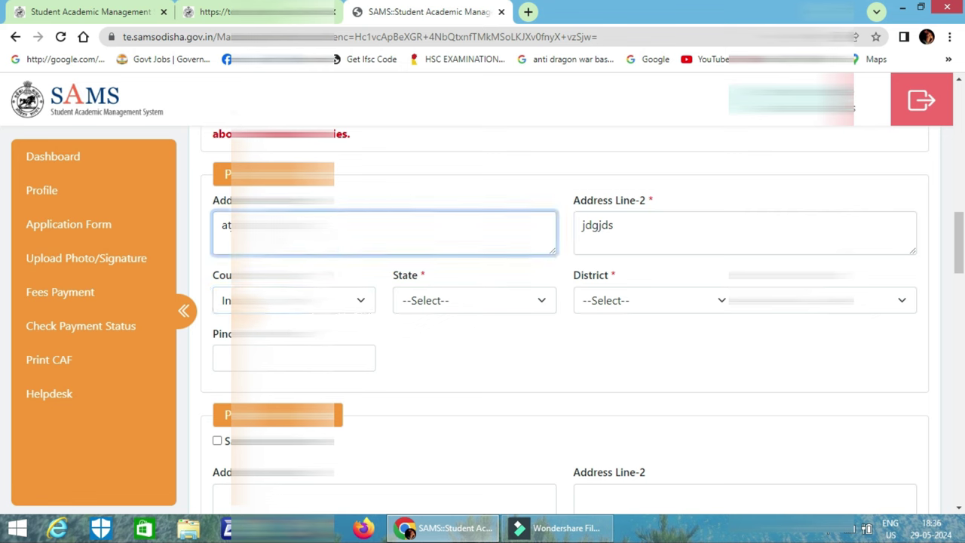
click(615, 225)
click(384, 232)
key(ctrl+a)
key(BackSpace)
text(at)
text(ba)
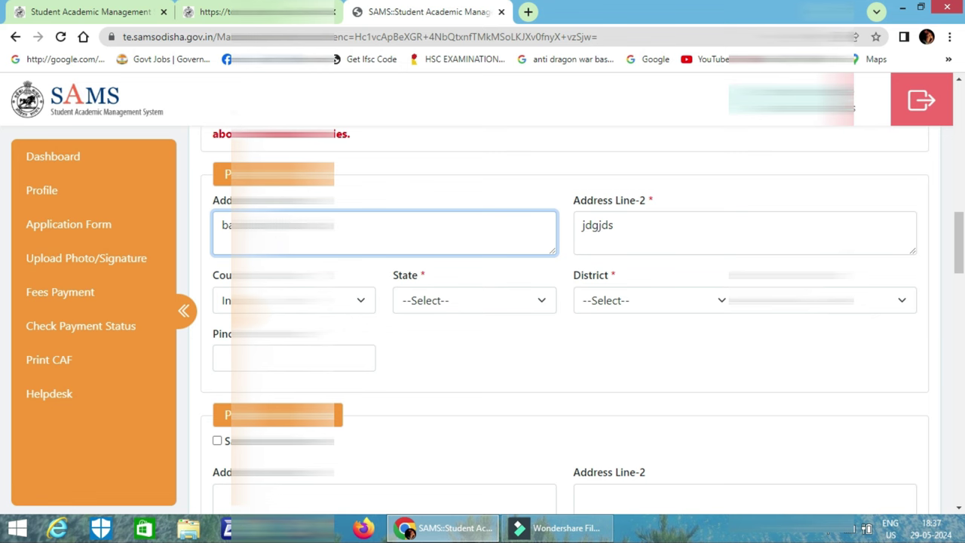
key(BackSpace)
key(BackSpace)
key(BackSpace)
key(BackSpace)
key(BackSpace)
key(BackSpace)
key(BackSpace)
key(BackSpace)
key(BackSpace)
key(BackSpace)
key(BackSpace)
key(BackSpace)
key(BackSpace)
key(BackSpace)
key(BackSpace)
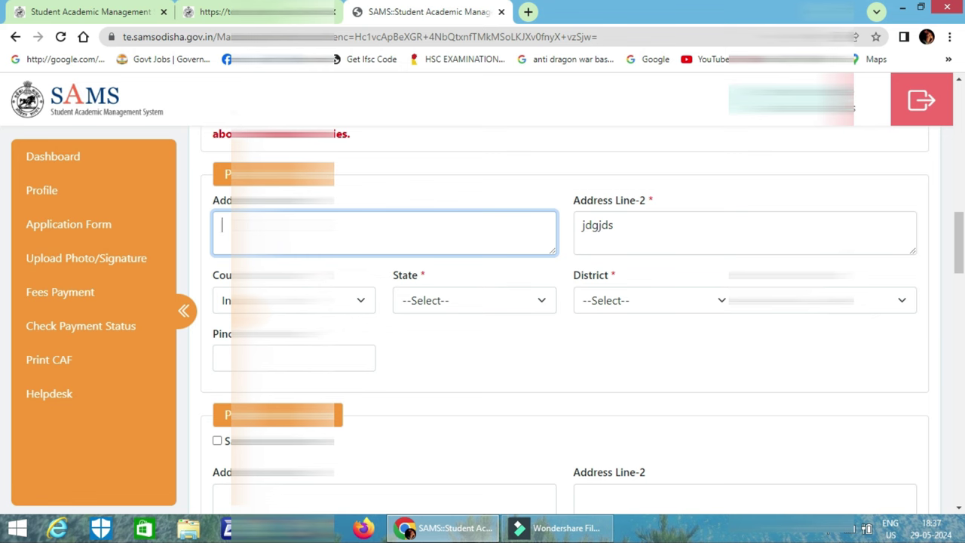
text(w)
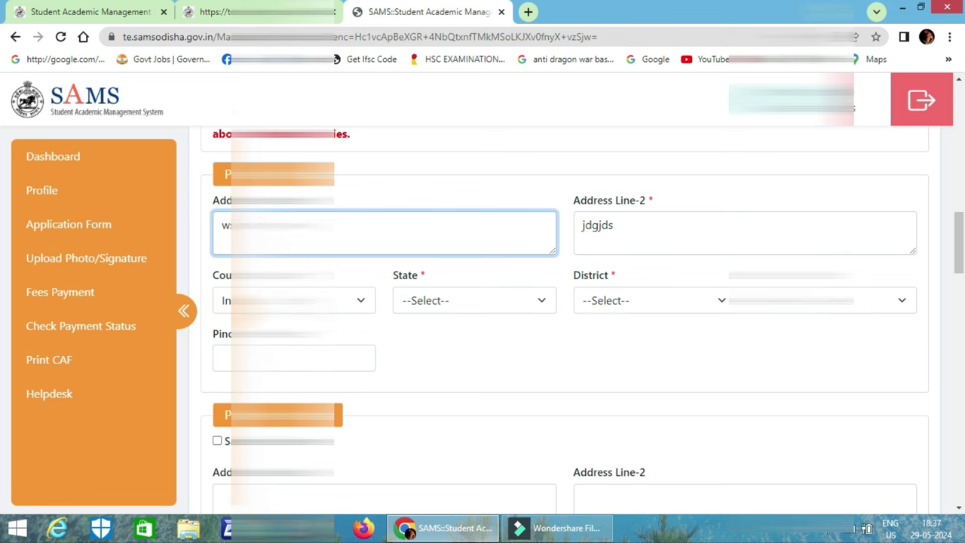
Set State to Odisha and District to BALASORE, pick the adjacent field's value, and enter pincode 75.
click(457, 308)
scroll(468, 120, down, 5)
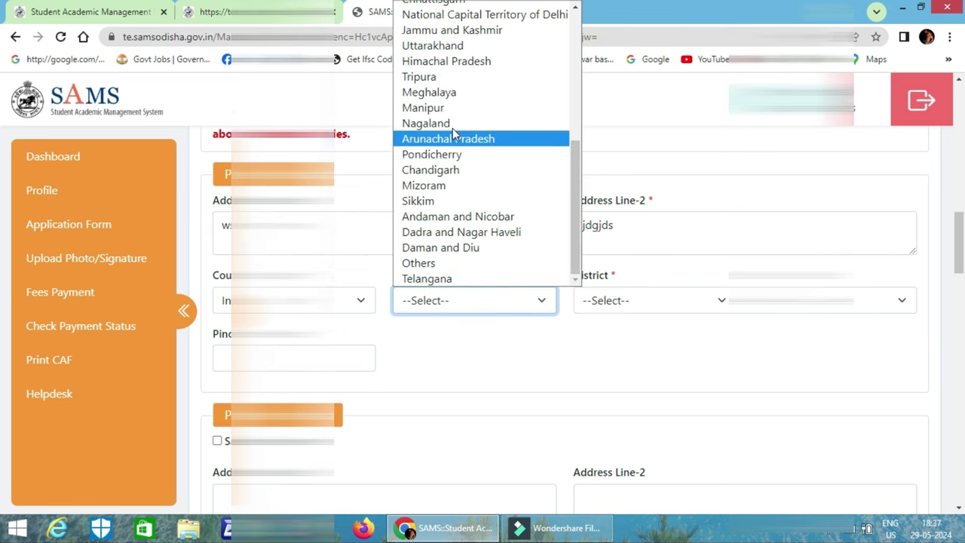
scroll(453, 189, up, 5)
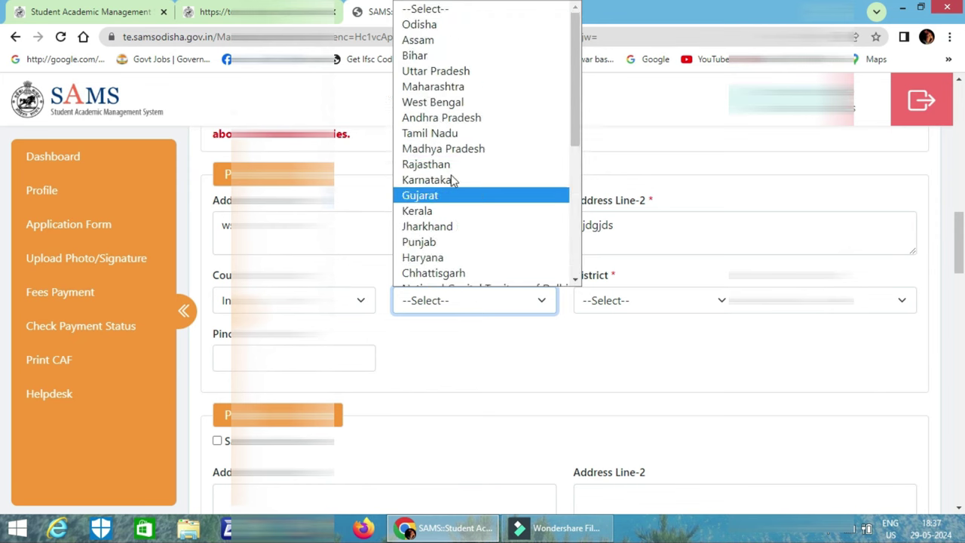
click(494, 24)
click(653, 301)
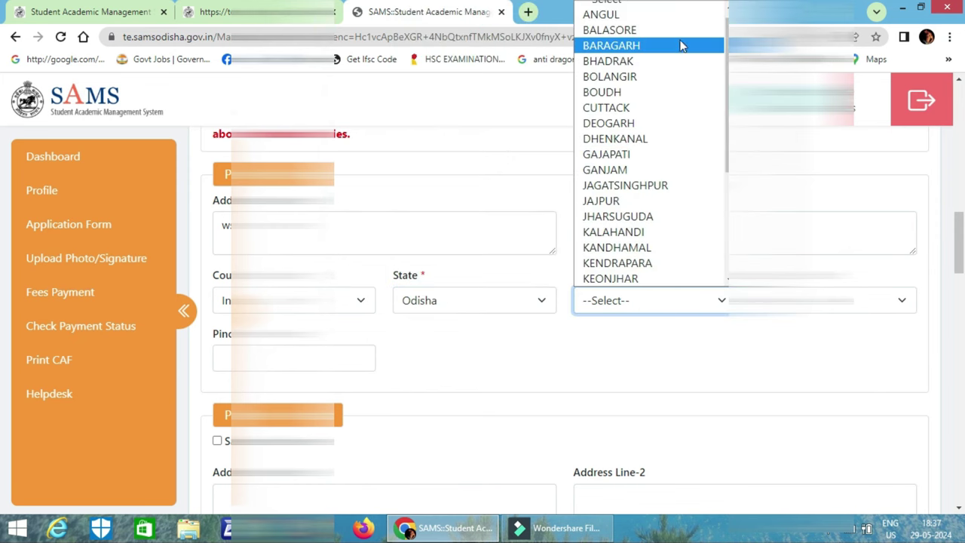
click(679, 31)
click(822, 300)
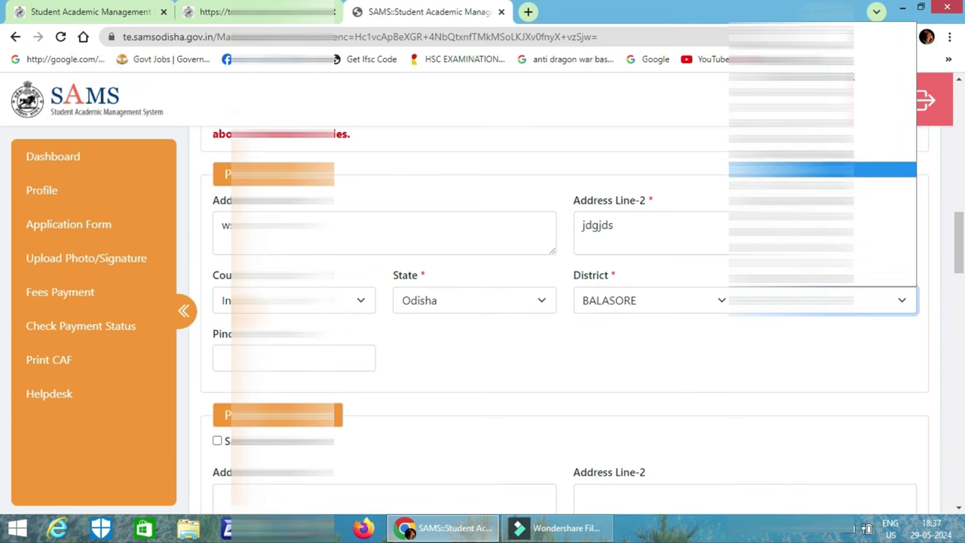
click(792, 77)
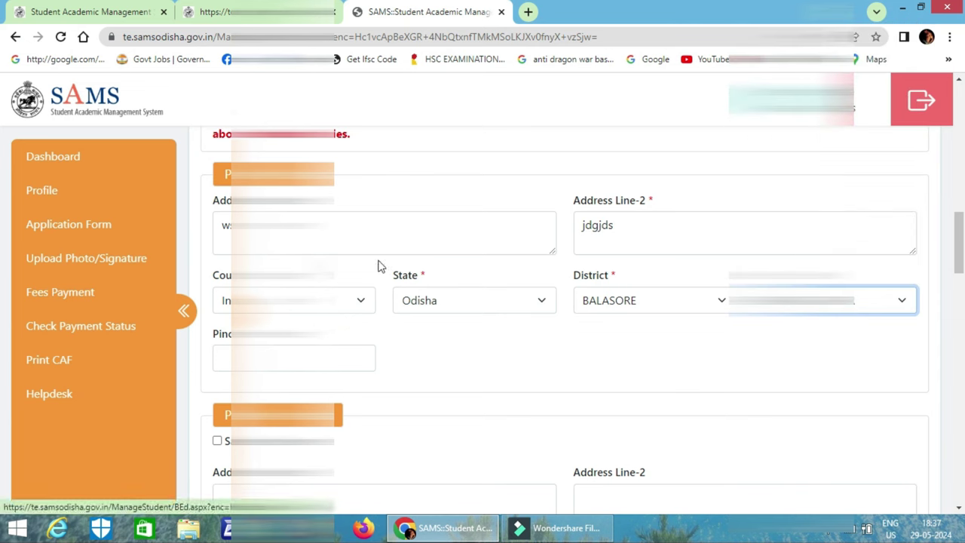
click(294, 358)
text(75)
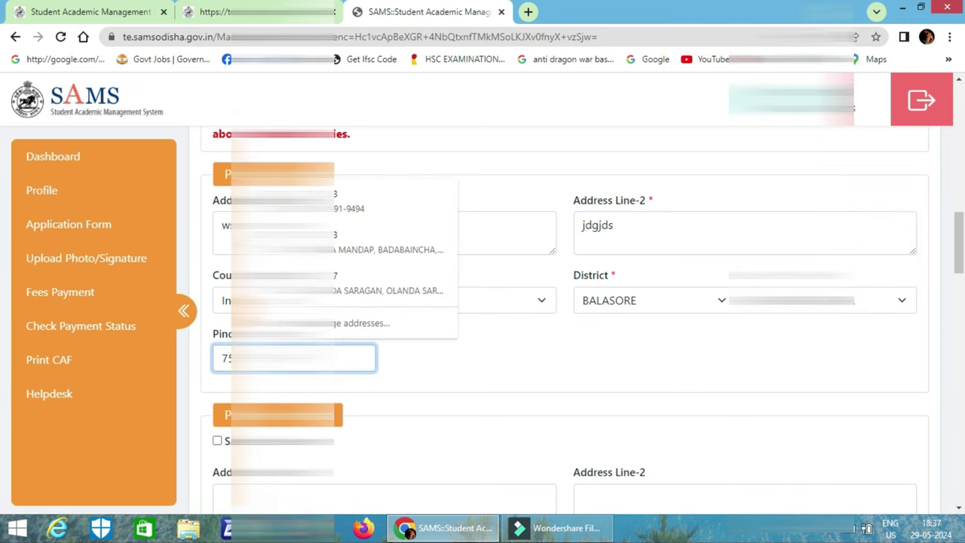
click(445, 325)
Tick 'Same as above' to copy the first address into the second block.
scroll(397, 359, down, 1)
scroll(398, 360, down, 2)
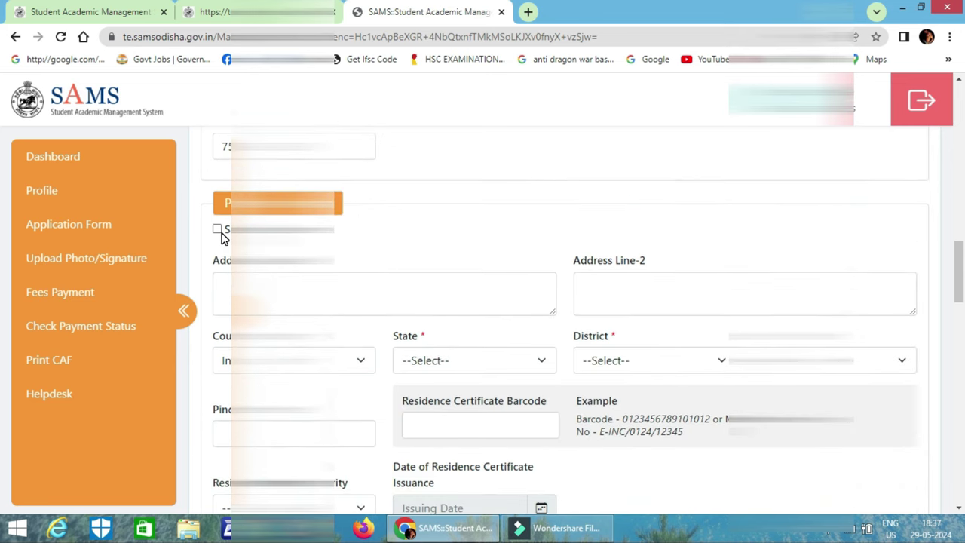
click(217, 230)
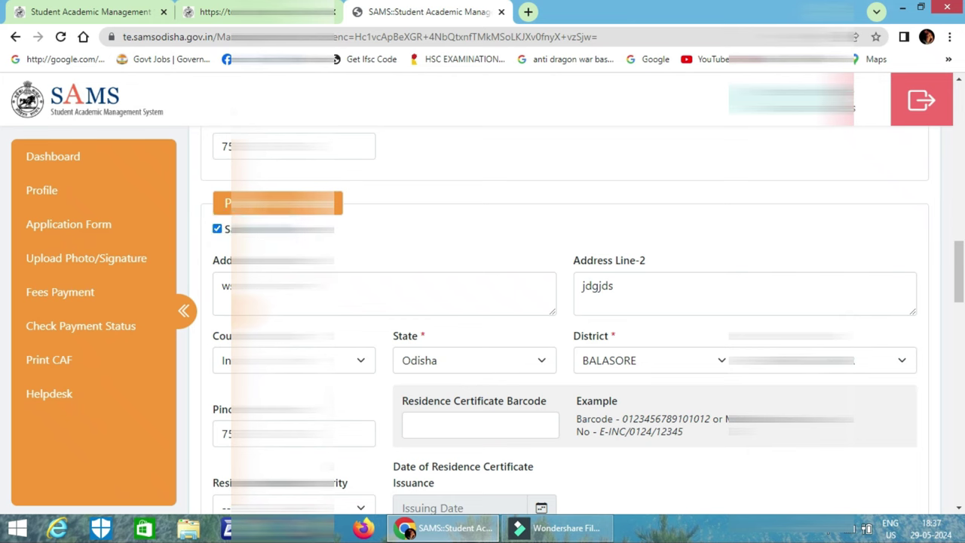
click(217, 229)
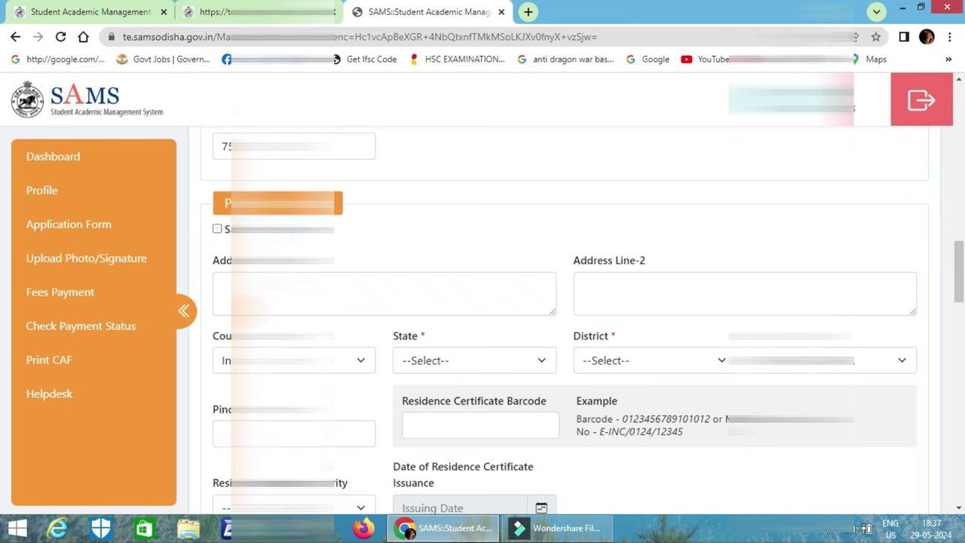
click(218, 228)
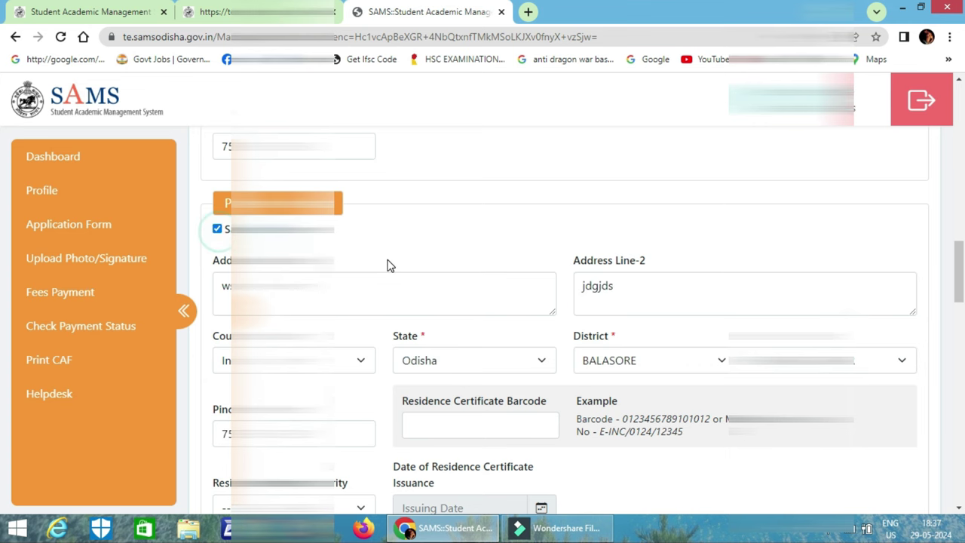
scroll(390, 265, down, 3)
scroll(390, 264, down, 3)
scroll(390, 264, up, 2)
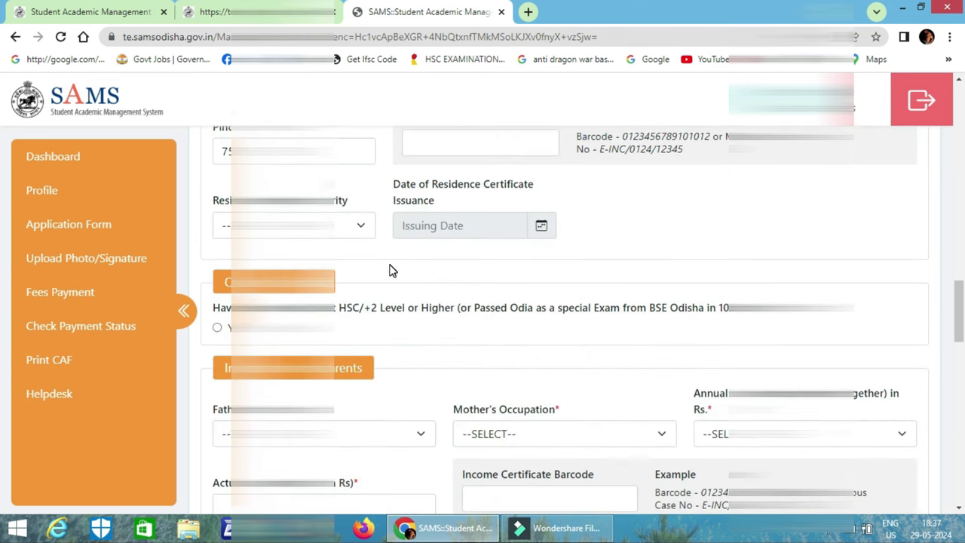
scroll(392, 269, up, 1)
scroll(392, 287, up, 2)
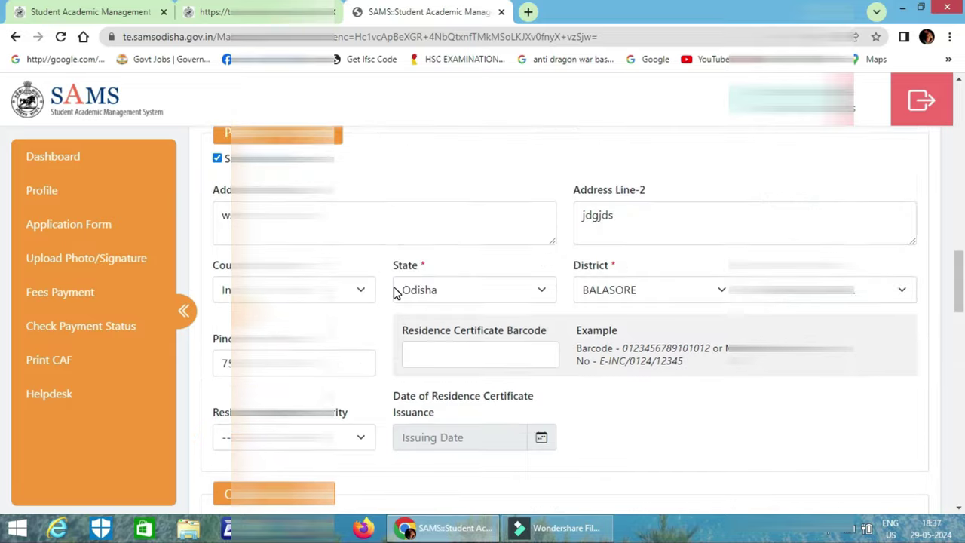
scroll(394, 293, down, 2)
Enter residence certificate barcode 'wdwd', Tahasildar issuing authority and issue date 15-May-2024.
click(445, 219)
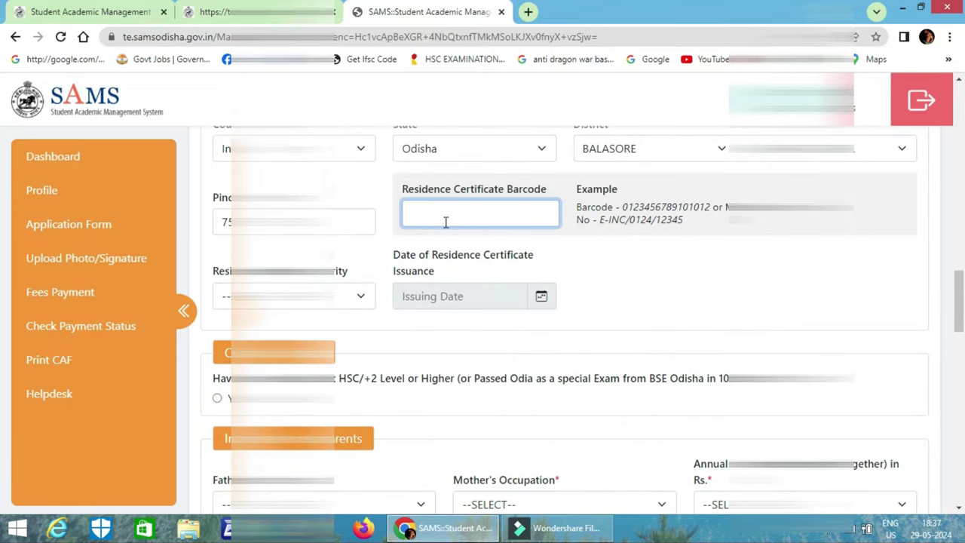
text(wdwd)
click(302, 295)
key(Down)
key(Down)
key(Down)
key(Down)
key(Down)
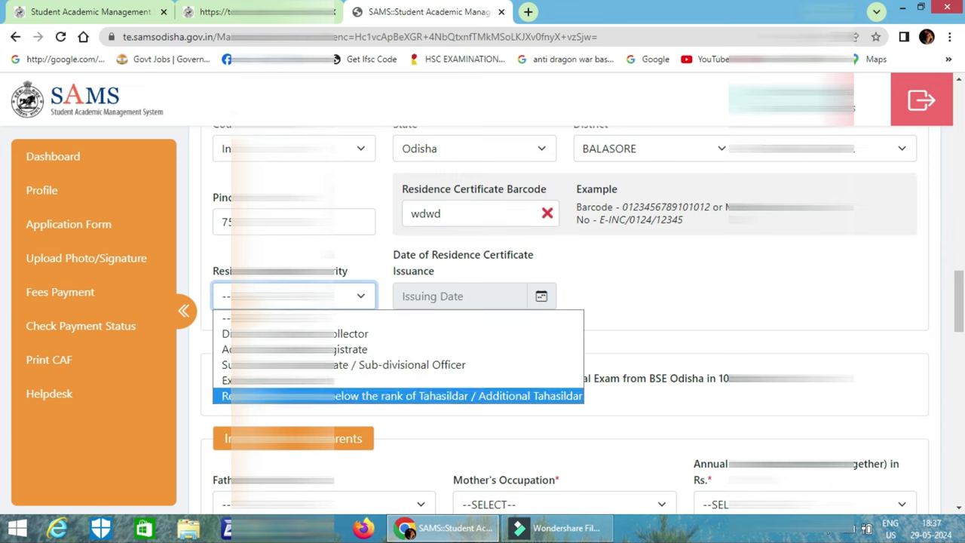
key(Return)
click(457, 295)
click(474, 202)
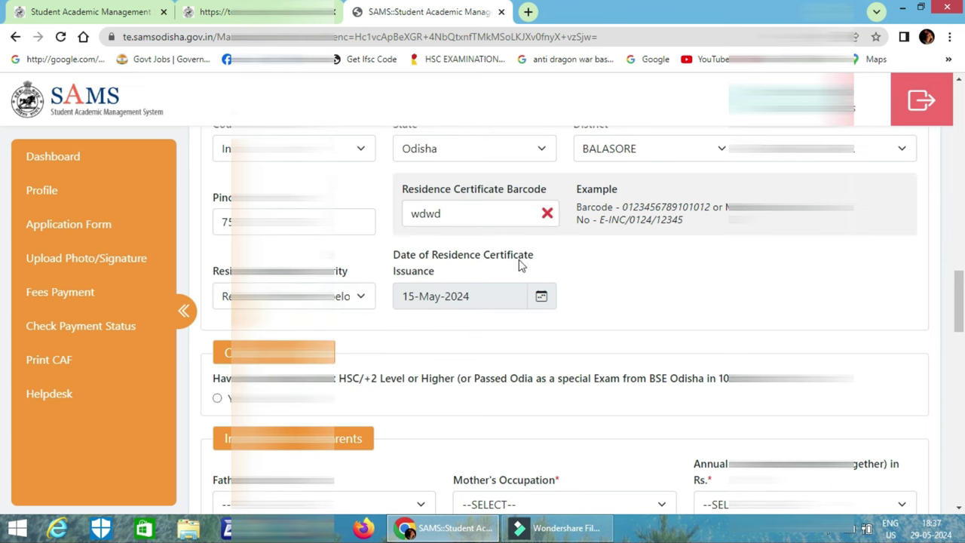
Answer Yes to the HSC/+2 Odia question.
scroll(508, 295, down, 1)
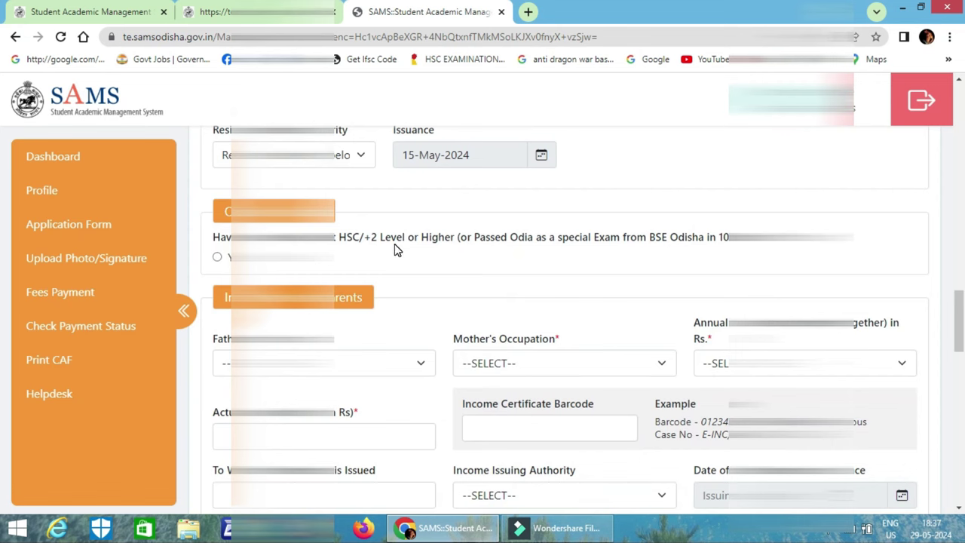
click(217, 257)
scroll(682, 258, down, 2)
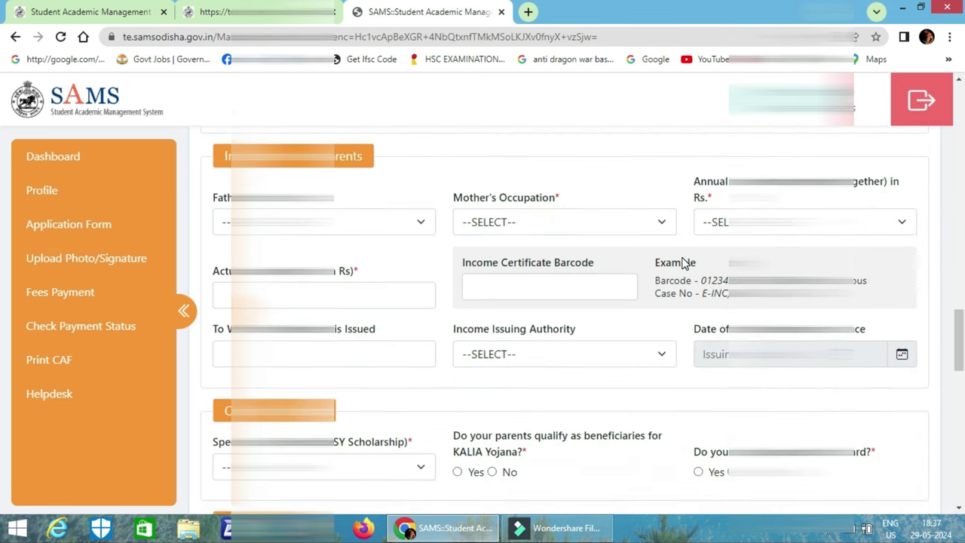
scroll(682, 262, down, 1)
Set father's occupation to cultivation, mother's to HOME MAKER, and the lowest annual income bracket.
click(352, 160)
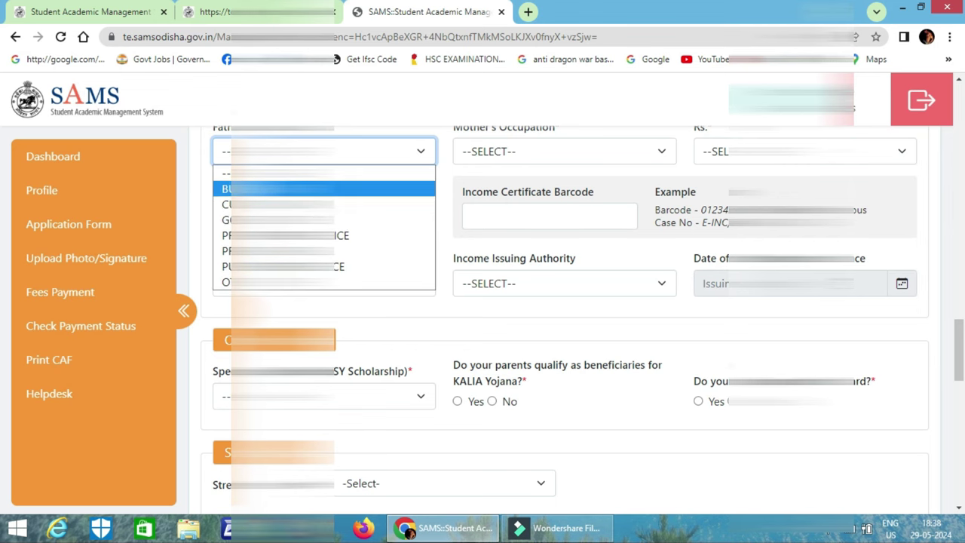
click(324, 204)
scroll(573, 188, up, 2)
click(550, 288)
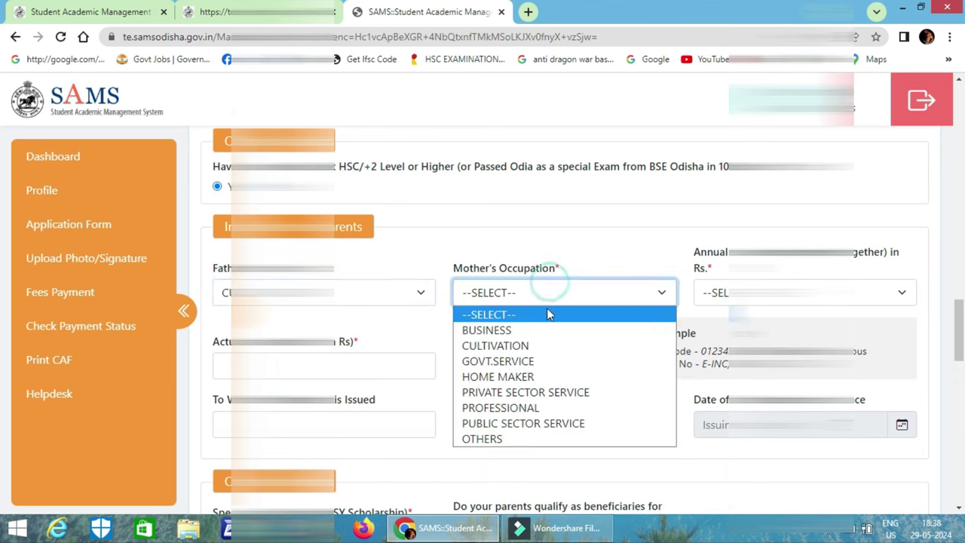
click(538, 375)
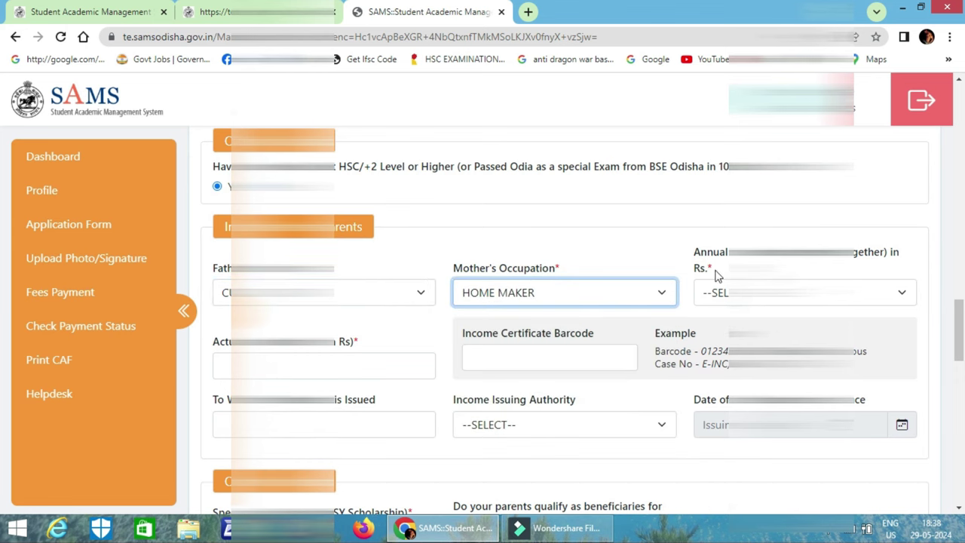
click(800, 292)
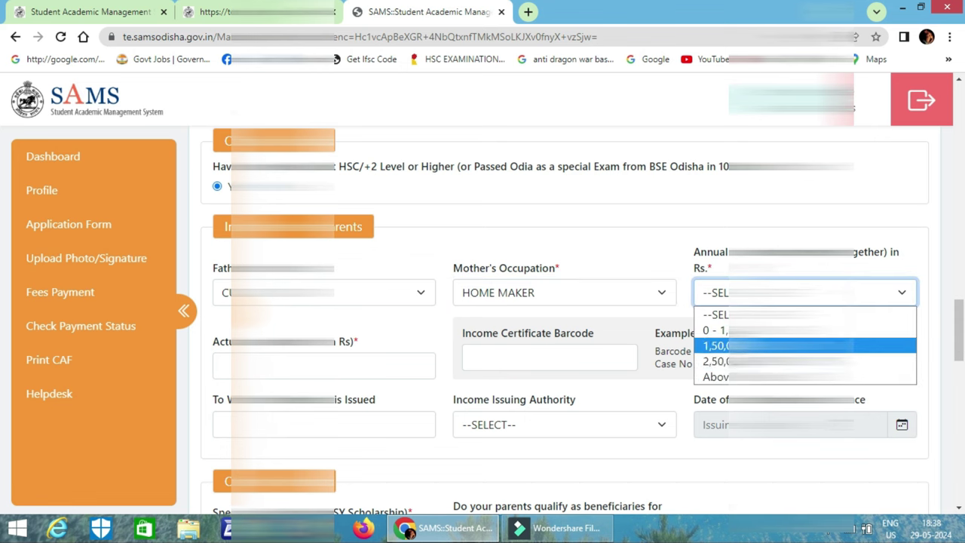
click(724, 331)
Fill the actual income and income certificate barcode 'sjdfsfk', acknowledging the 16-digit warning.
click(355, 367)
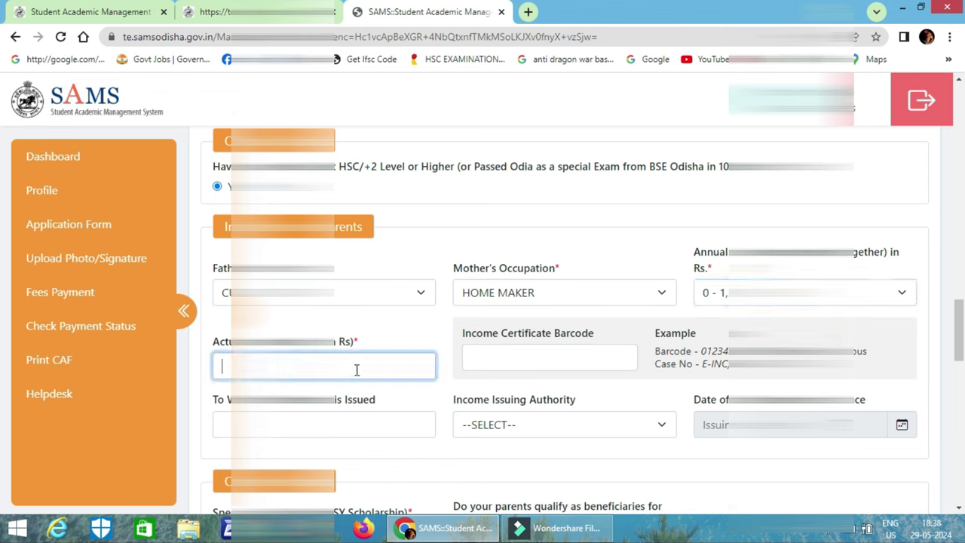
key(Tab)
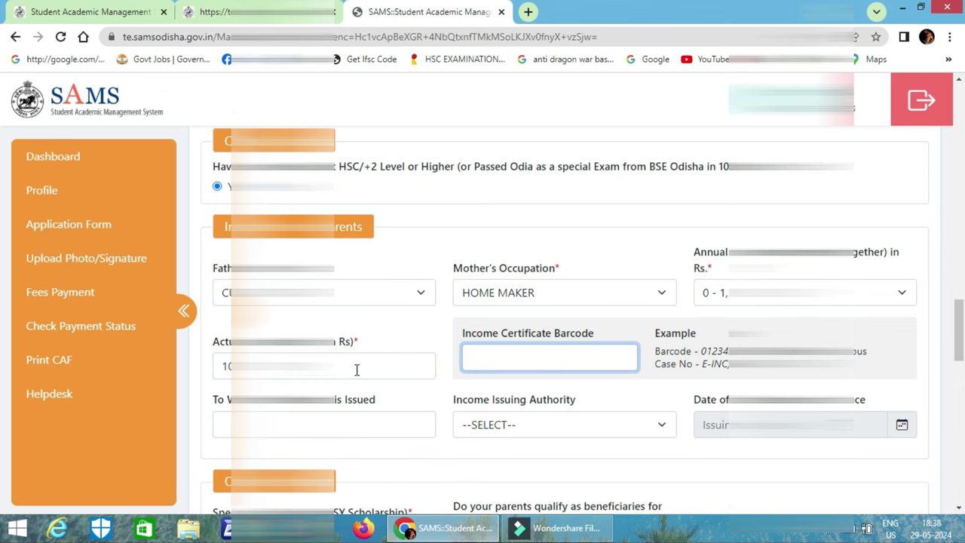
text(sjdfsfk)
click(334, 427)
click(615, 117)
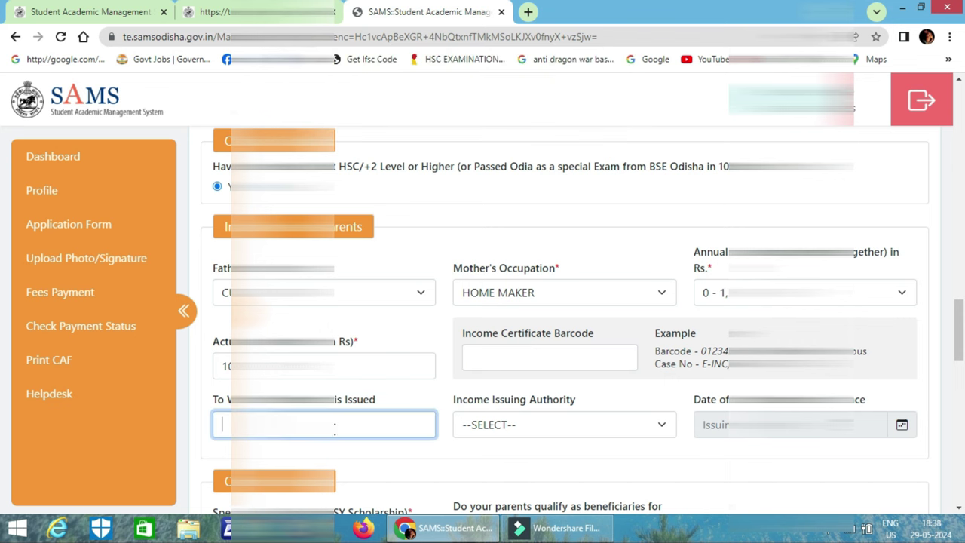
scroll(581, 354, down, 1)
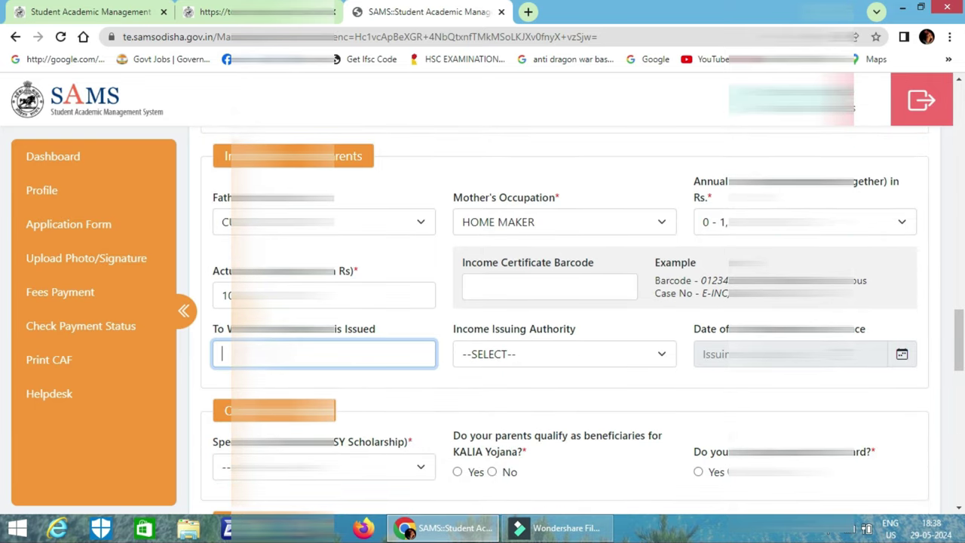
scroll(581, 320, down, 3)
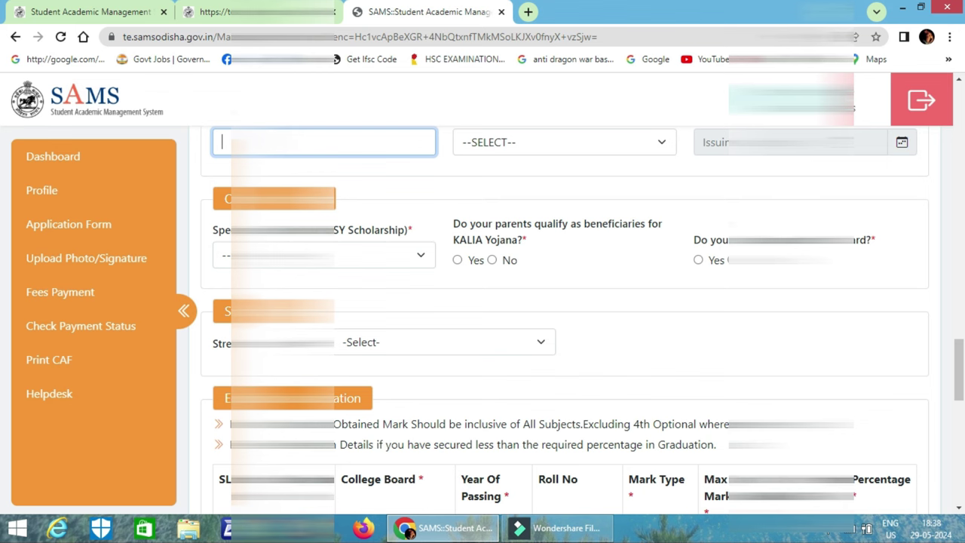
Choose the first option in the Special category (scholarship) dropdown.
click(324, 255)
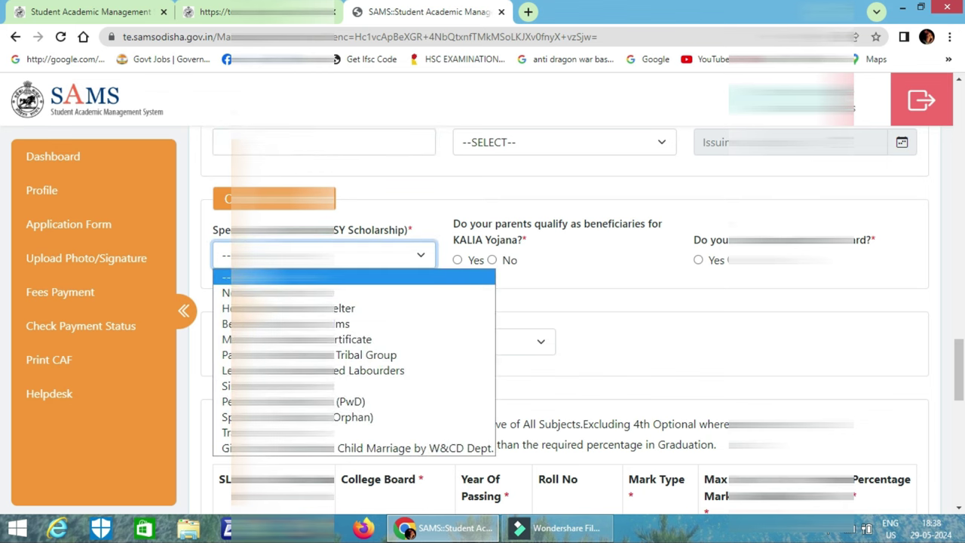
key(Down)
key(Down)
key(Down)
key(Down)
key(Down)
key(Down)
key(Down)
key(Down)
key(Down)
key(Down)
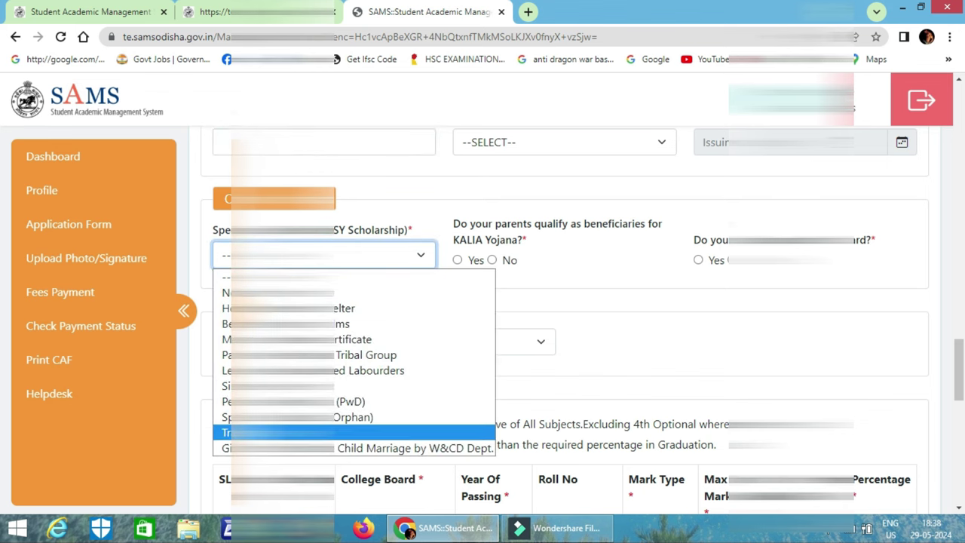
key(Up)
key(Up)
key(Up)
key(Up)
key(Up)
key(Up)
key(Up)
key(Down)
key(Down)
key(Down)
key(Down)
click(593, 312)
click(345, 260)
key(Down)
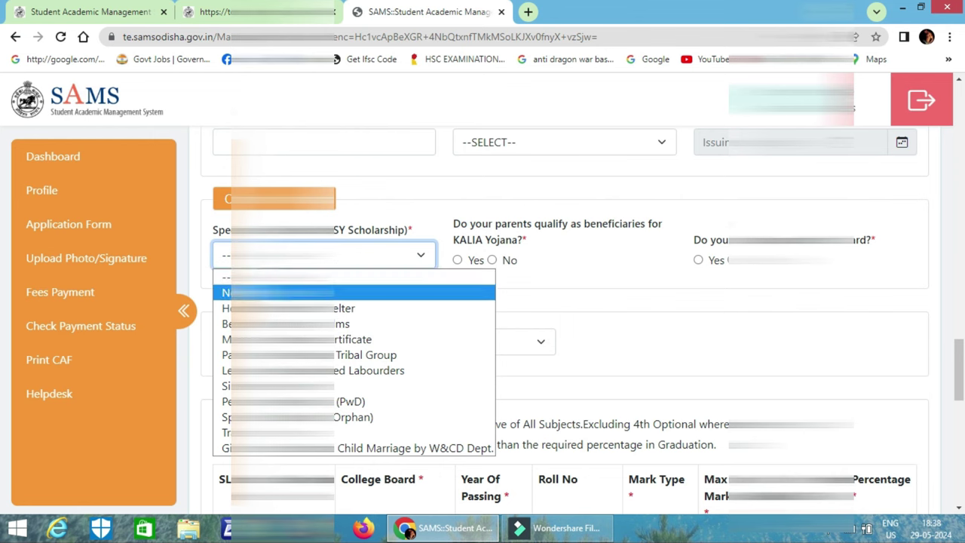
key(Return)
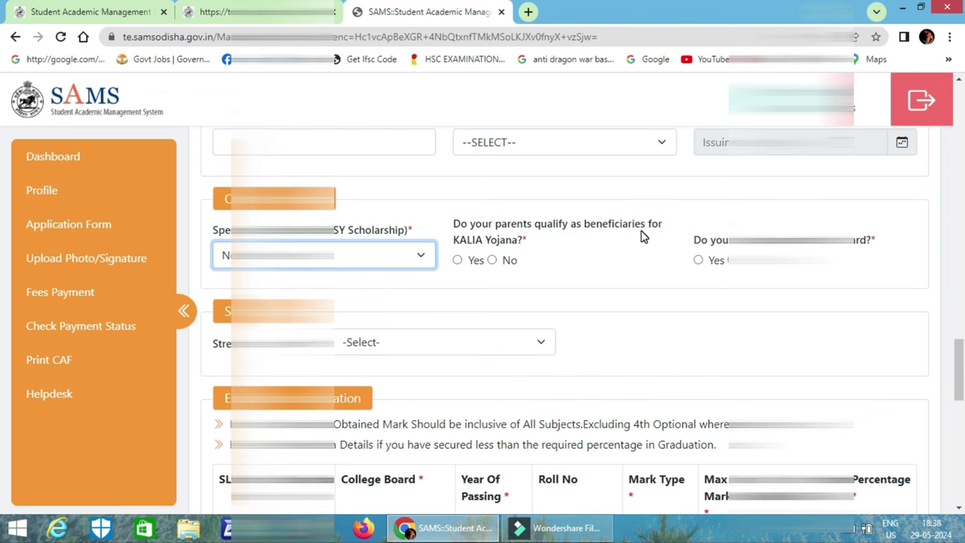
Answer Yes to both the KALIA Yojana and card questions.
click(457, 260)
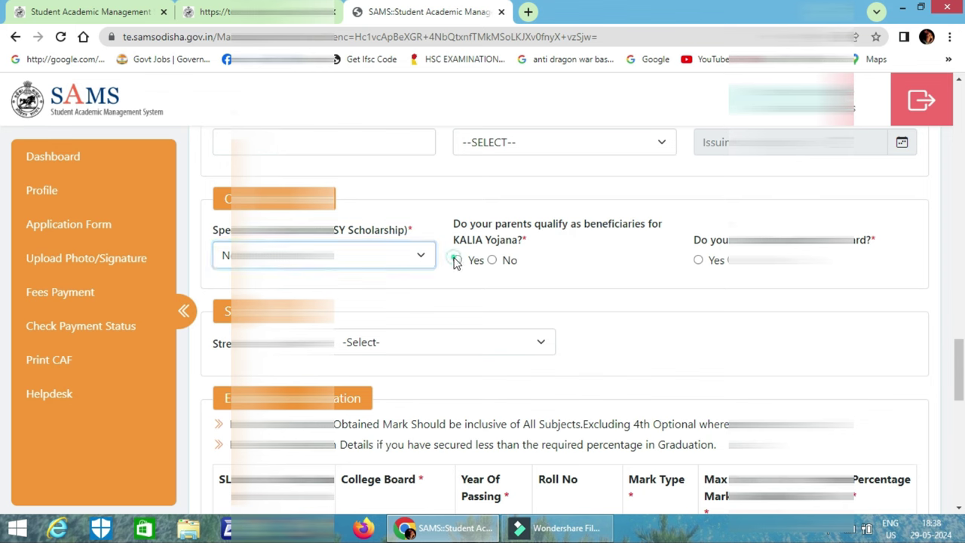
click(706, 258)
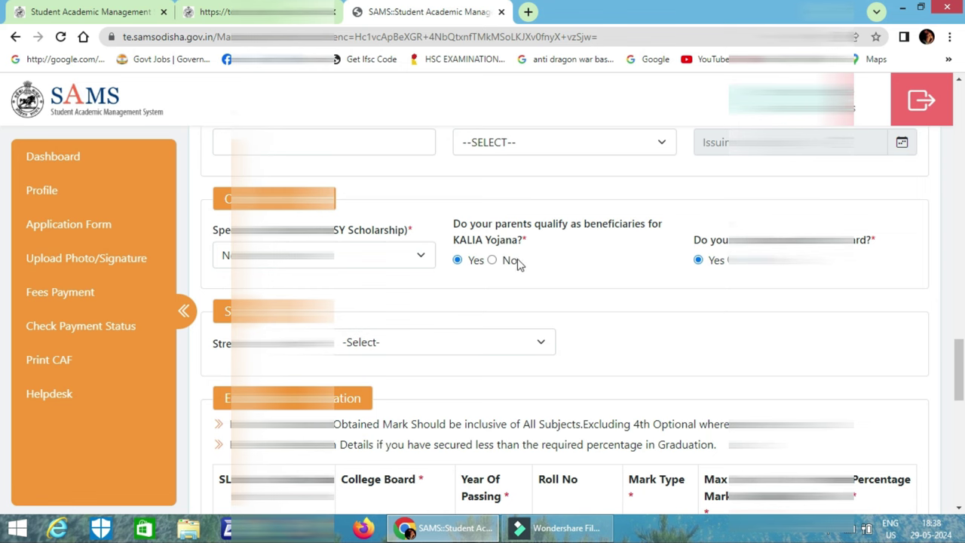
scroll(558, 317, down, 1)
Select Science/BTech/BE as the stream, then scroll down past the marks table to bank details.
scroll(539, 320, down, 2)
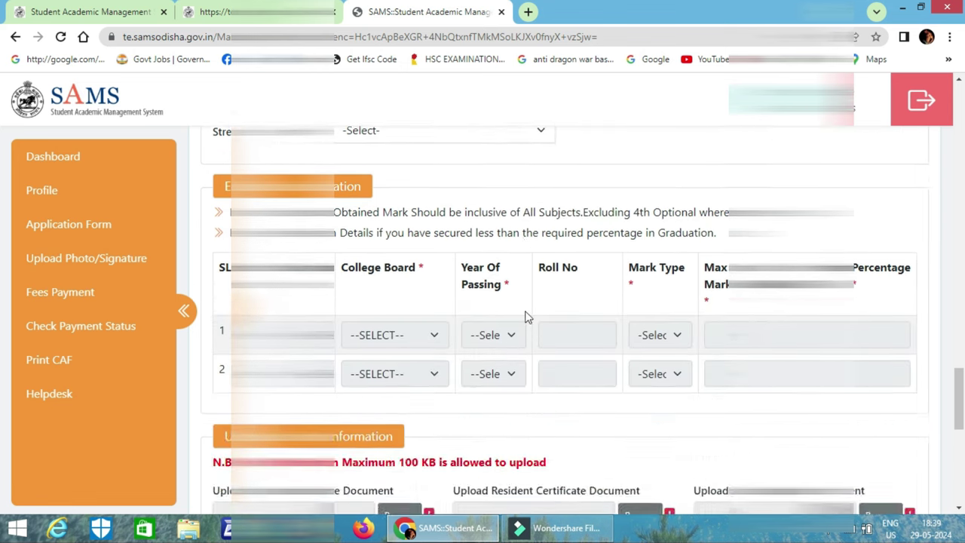
scroll(526, 317, up, 1)
click(416, 201)
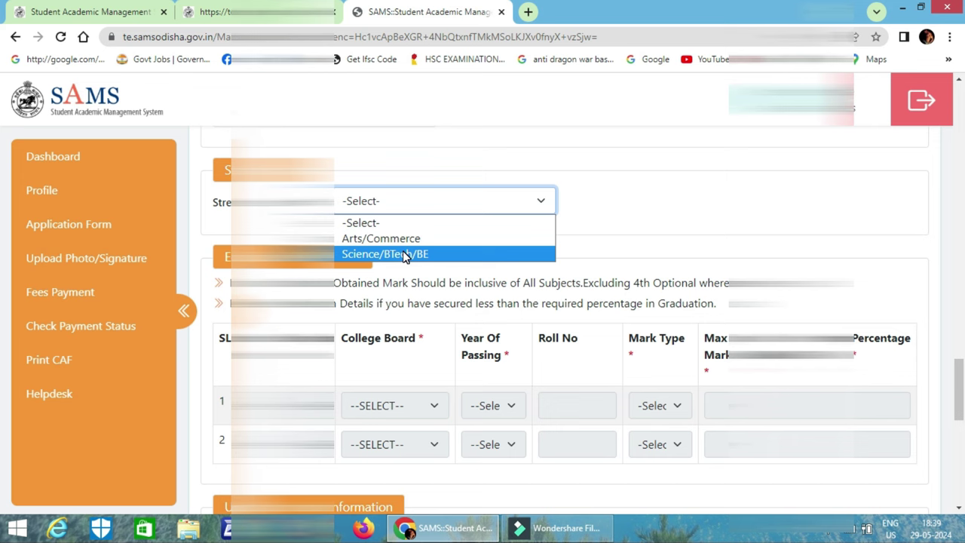
click(411, 257)
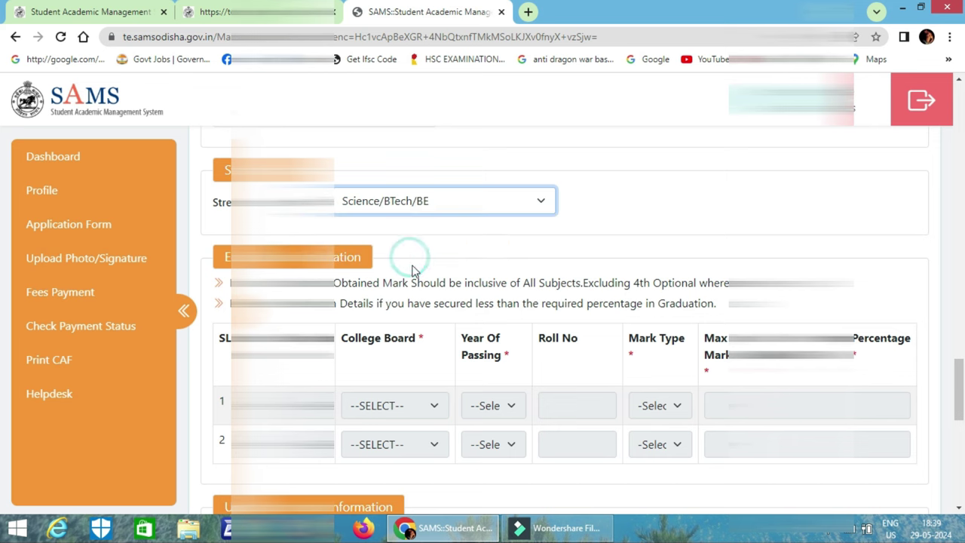
scroll(411, 276, down, 1)
scroll(417, 288, down, 1)
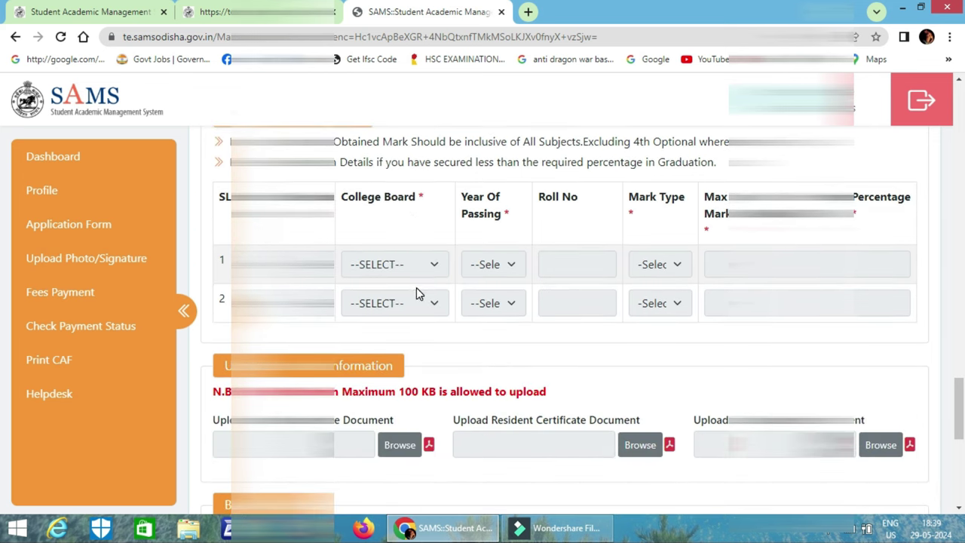
scroll(325, 260, up, 2)
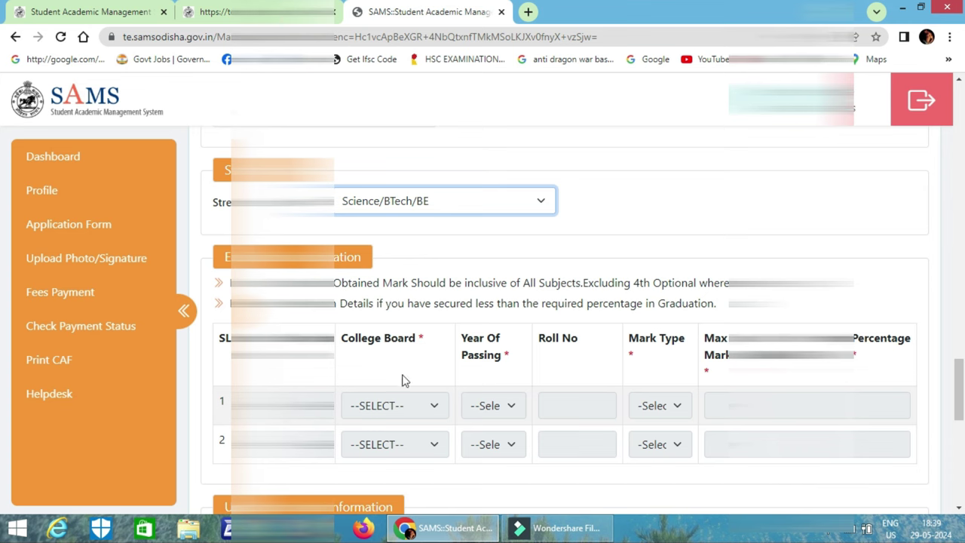
scroll(573, 379, down, 2)
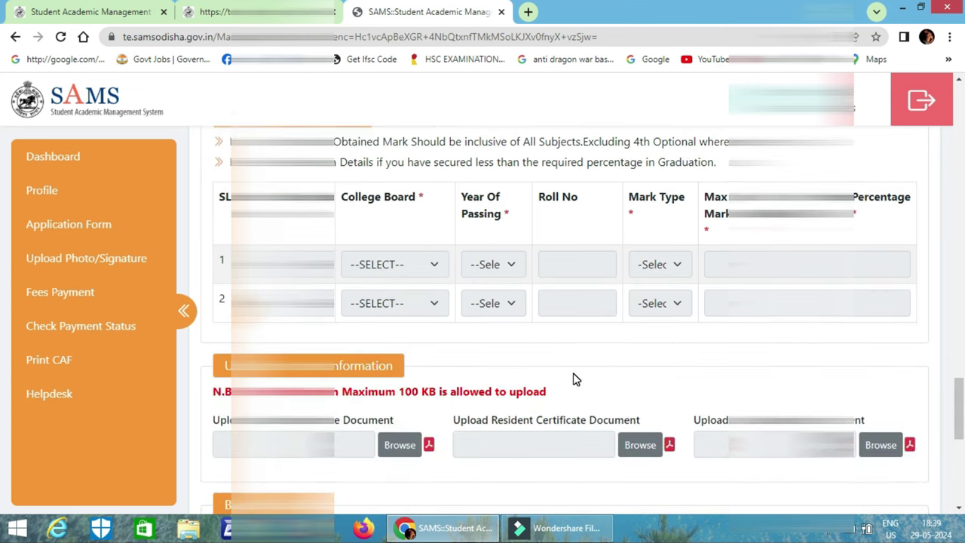
scroll(573, 379, up, 1)
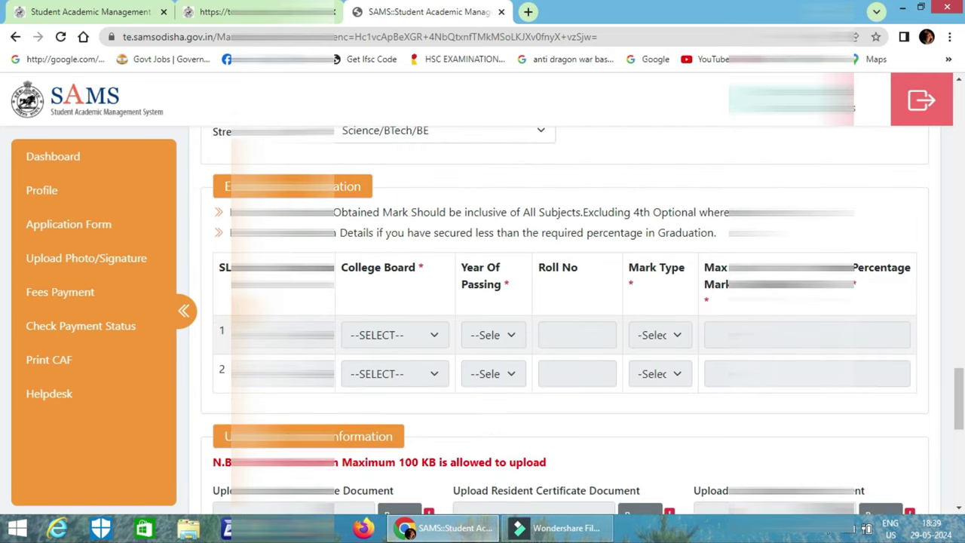
scroll(711, 352, down, 1)
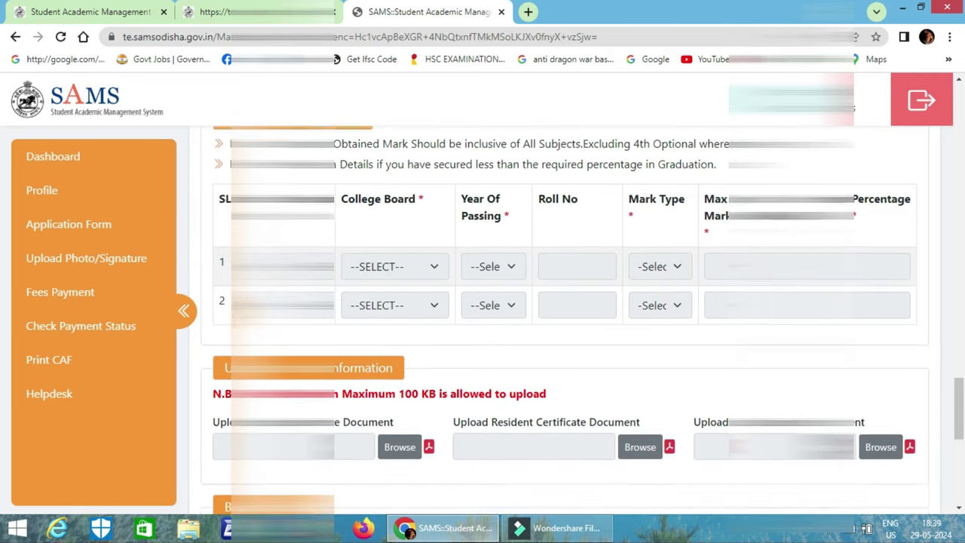
scroll(711, 352, down, 1)
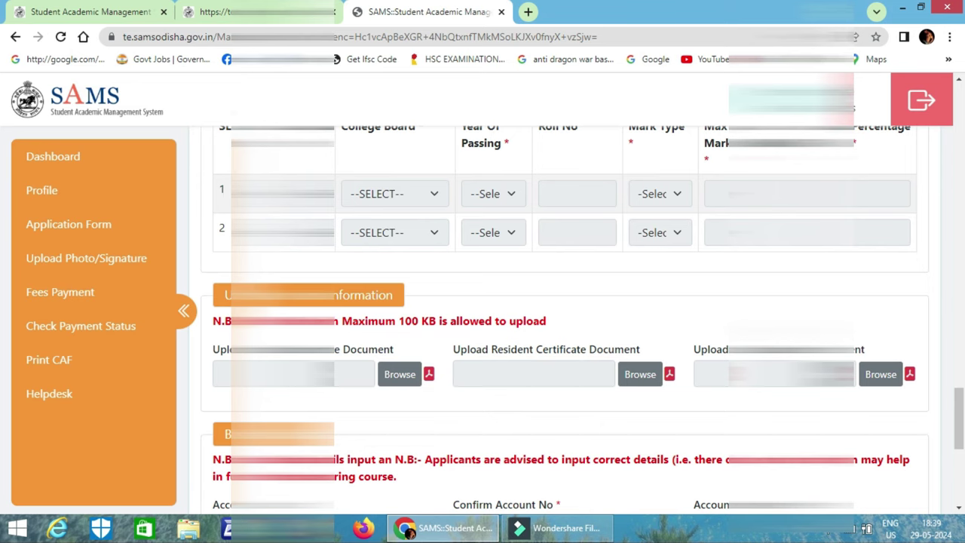
scroll(699, 302, down, 1)
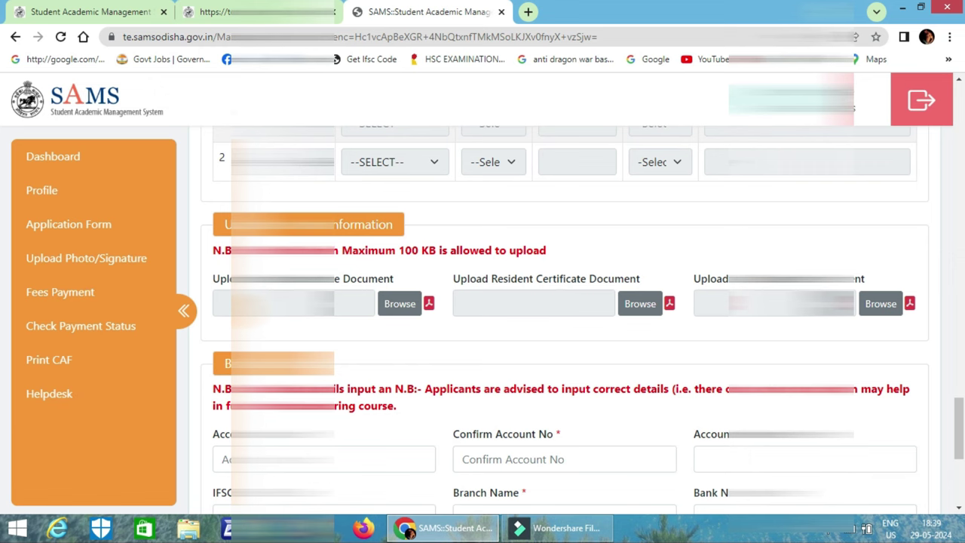
Enter the bank account number, confirm it, and fill in the account holder's name.
click(430, 304)
scroll(500, 332, down, 3)
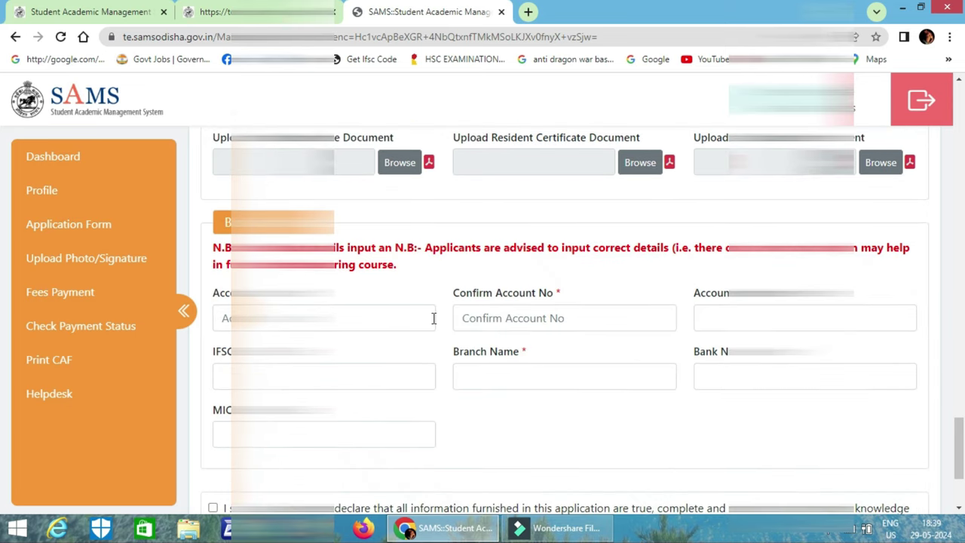
text(87)
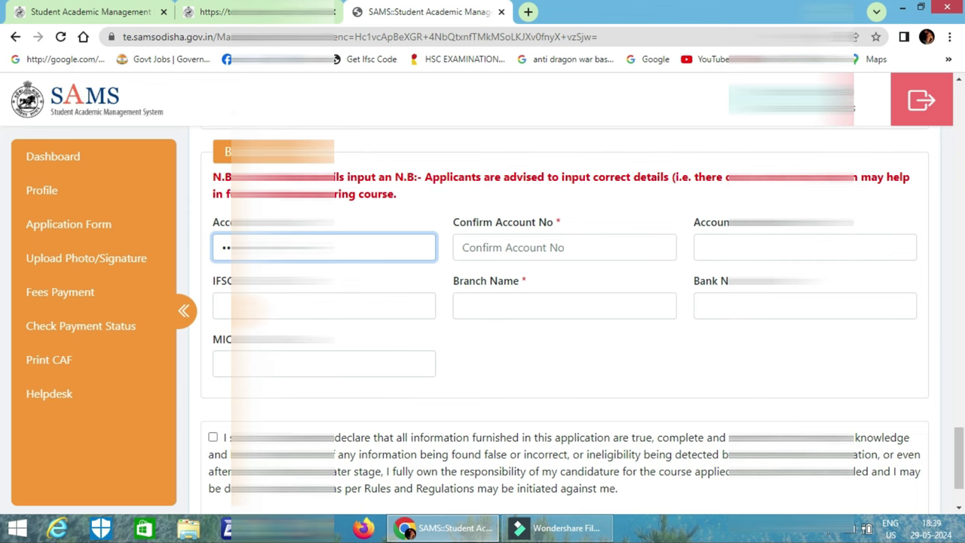
key(BackSpace)
key(BackSpace)
text(87)
click(565, 248)
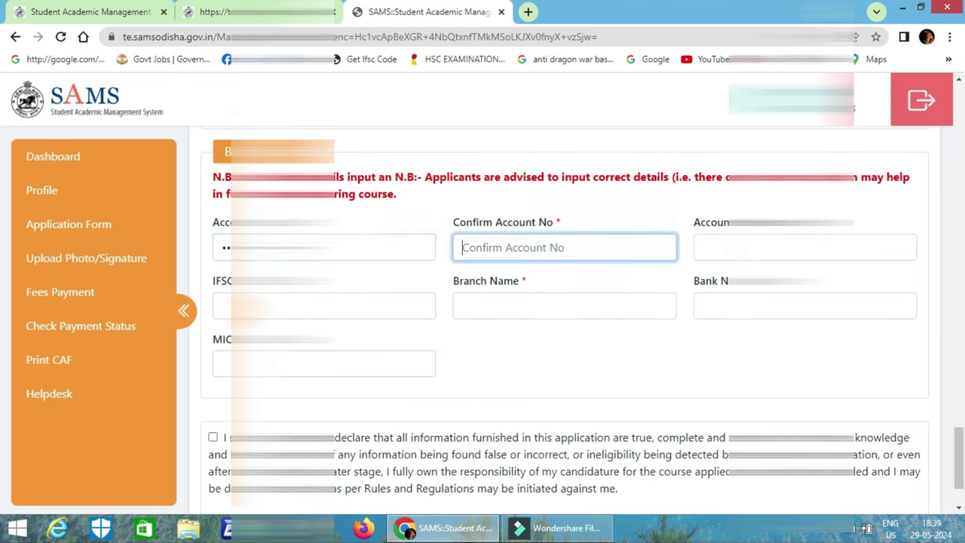
text(123123123)
click(804, 247)
text(sdjsfj)
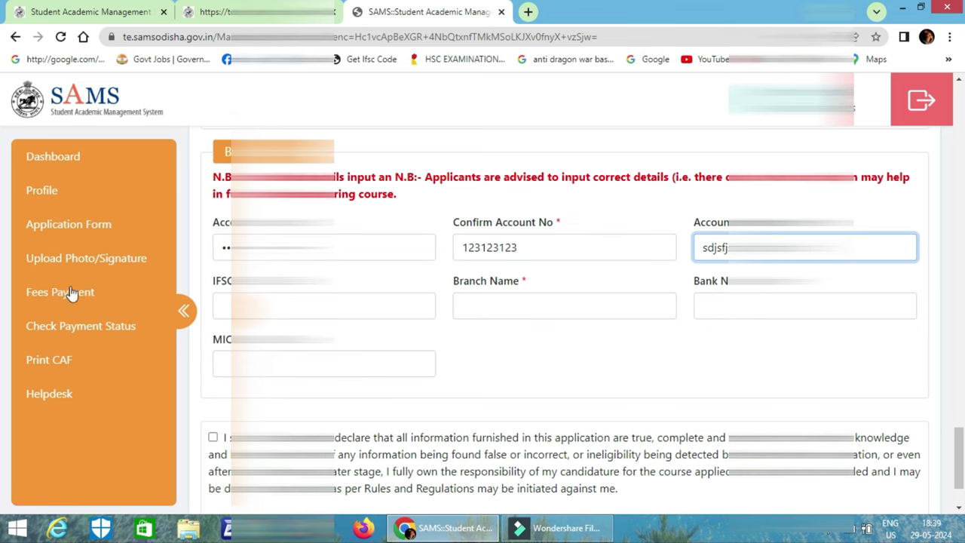
Enter the IFSC code so branch GHODAPADA and INDIAN OVERSEAS BANK fill in automatically.
click(241, 305)
text(D)
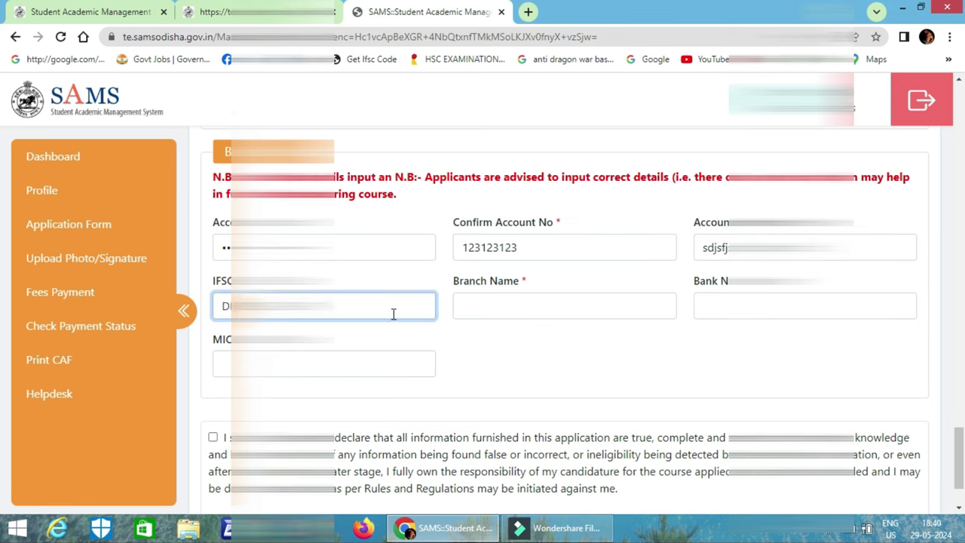
key(BackSpace)
key(BackSpace)
key(BackSpace)
key(BackSpace)
key(BackSpace)
key(BackSpace)
key(BackSpace)
key(BackSpace)
key(BackSpace)
key(BackSpace)
key(BackSpace)
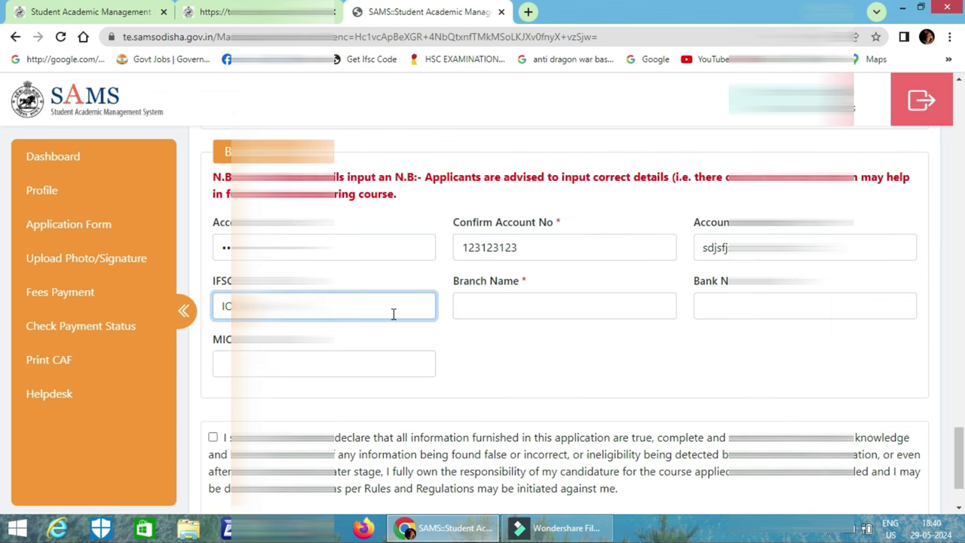
key(Tab)
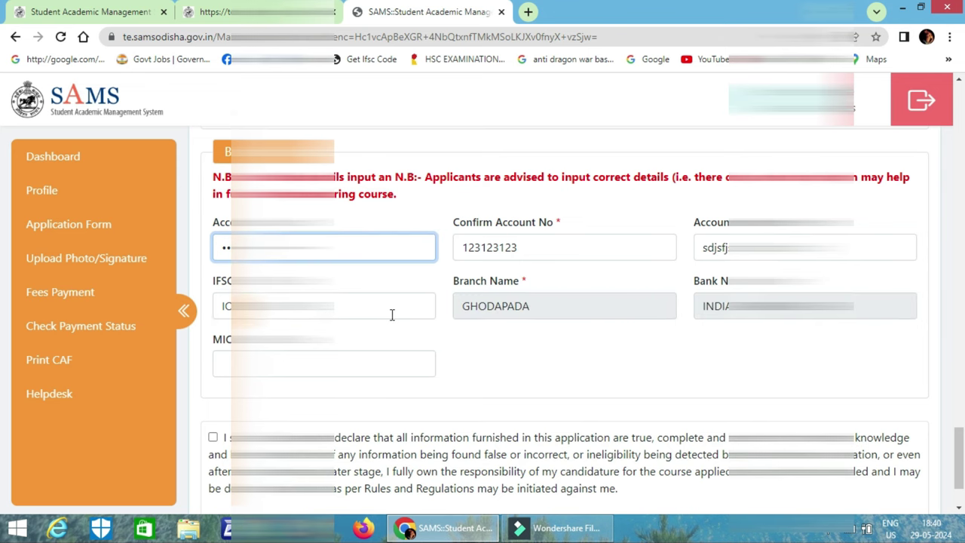
Tick the declaration checkbox, submit the form and confirm the proceed prompt.
scroll(596, 331, down, 2)
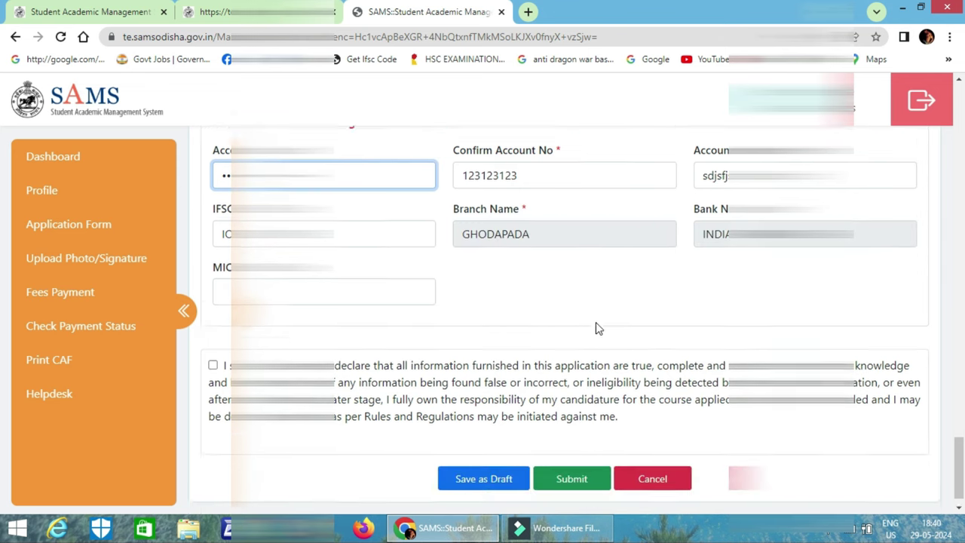
click(214, 342)
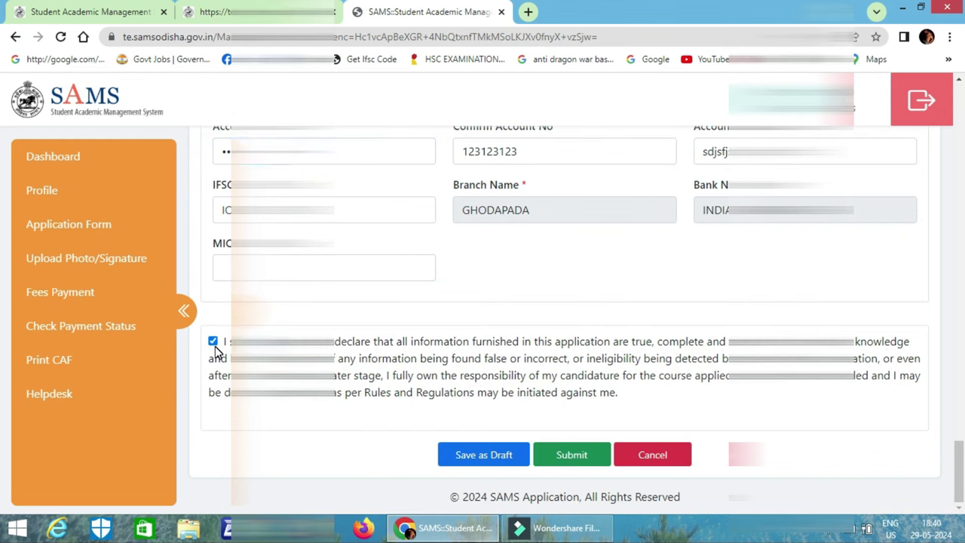
click(575, 456)
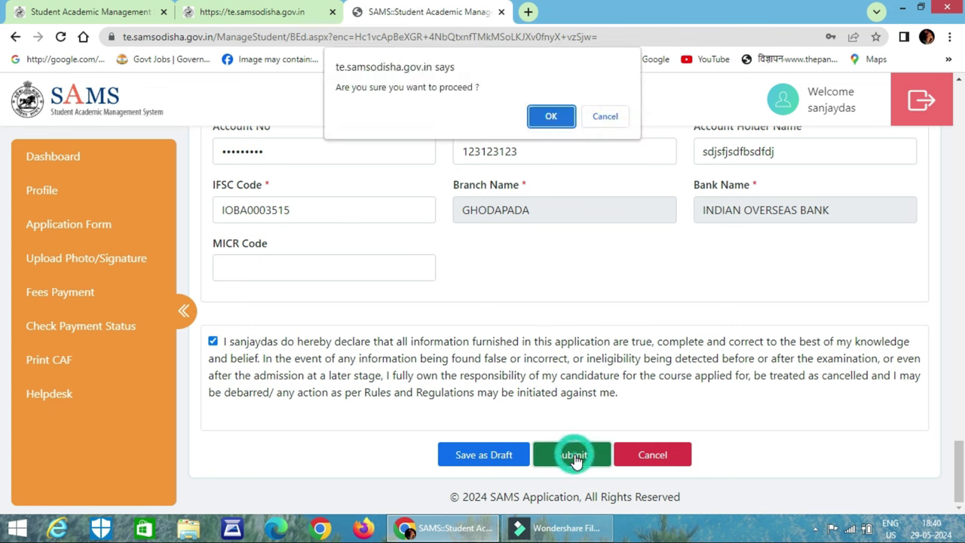
click(551, 118)
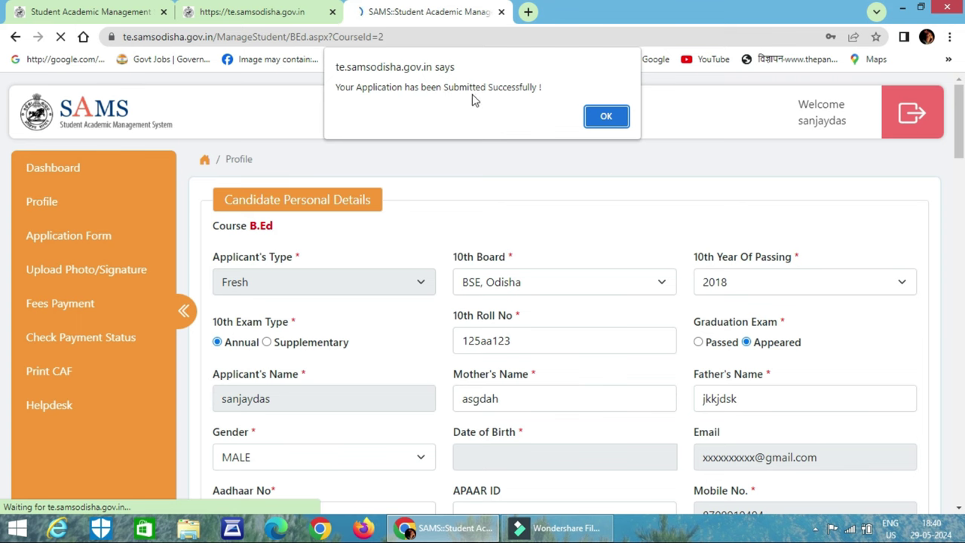
Dismiss the success alert, review the CAF preview, confirm it and acknowledge 'Application Confirmed Successfully!'.
click(607, 118)
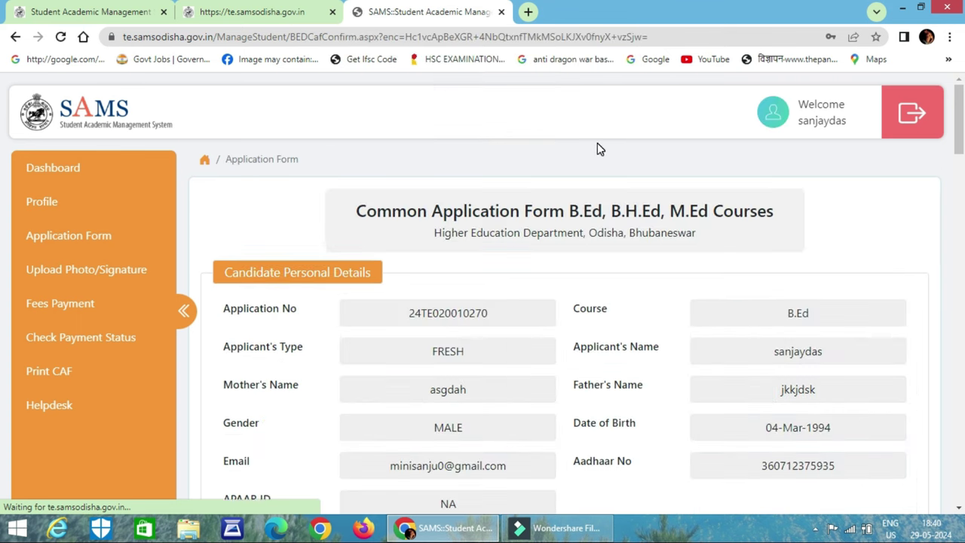
scroll(580, 174, down, 15)
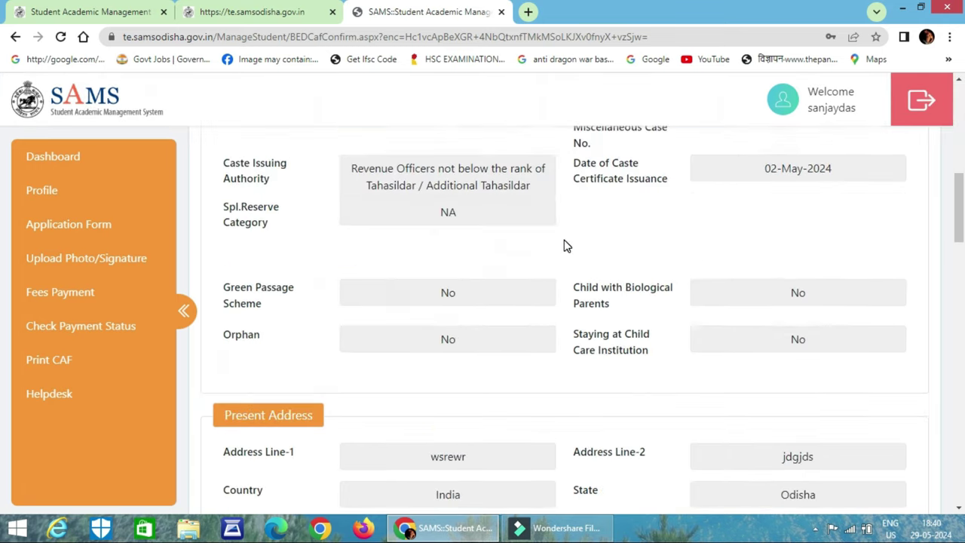
scroll(566, 246, down, 8)
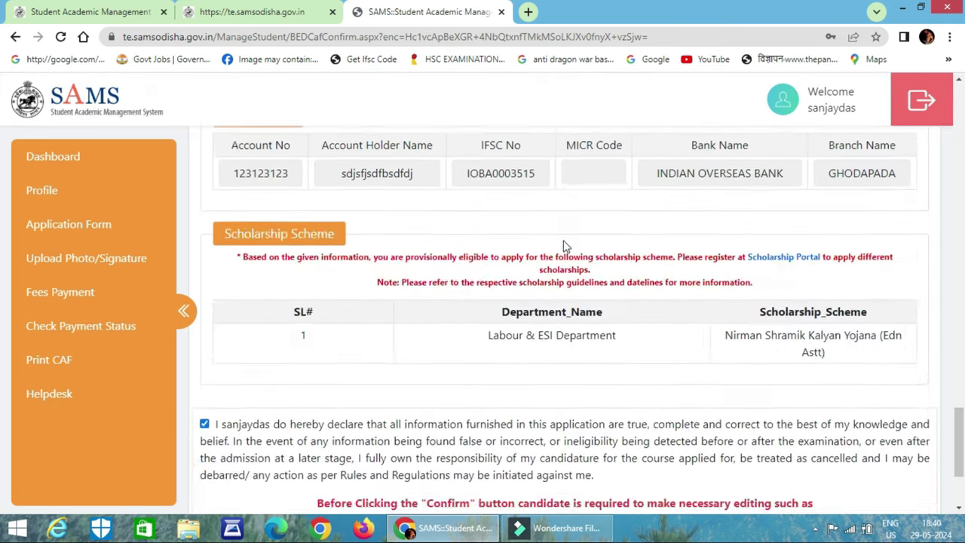
click(513, 455)
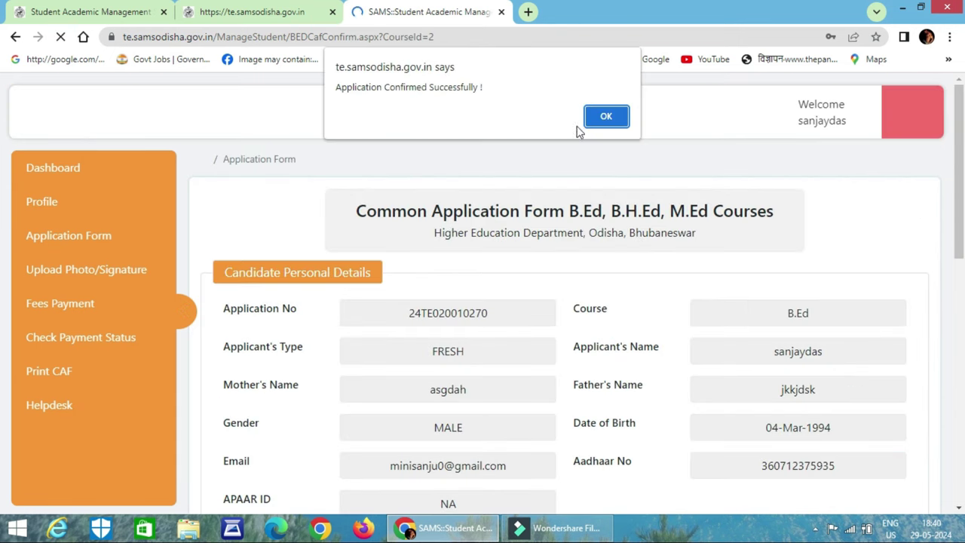
click(609, 118)
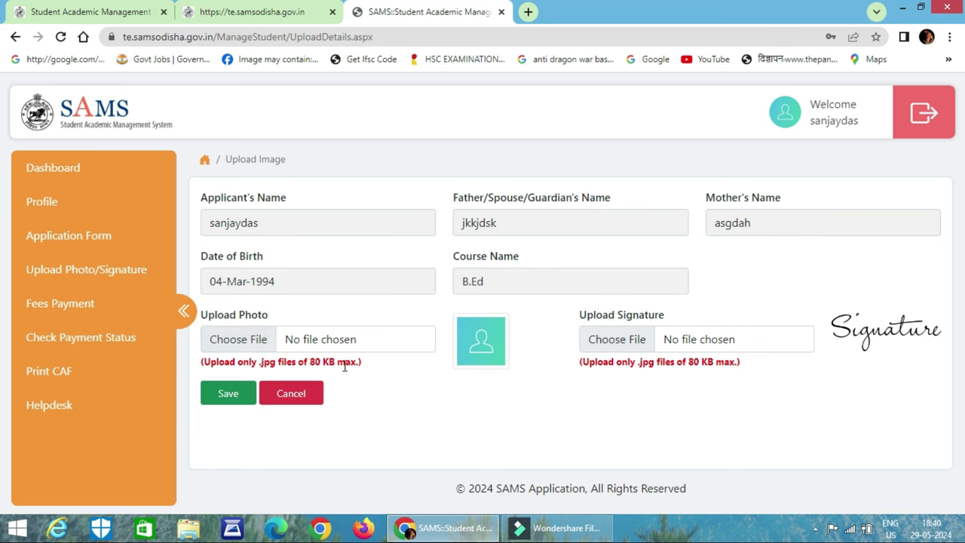
Select omm0225.jpg as the applicant's photo.
click(246, 341)
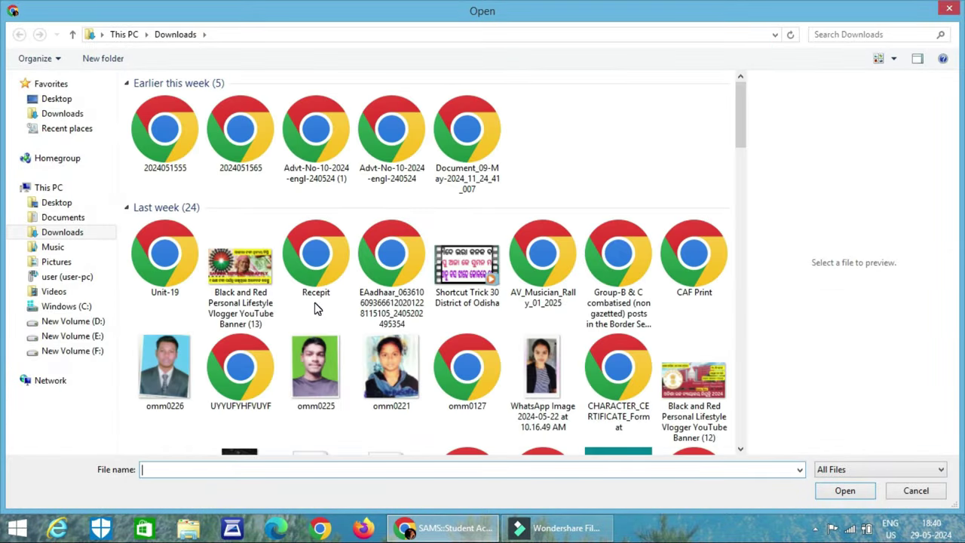
click(316, 369)
click(842, 491)
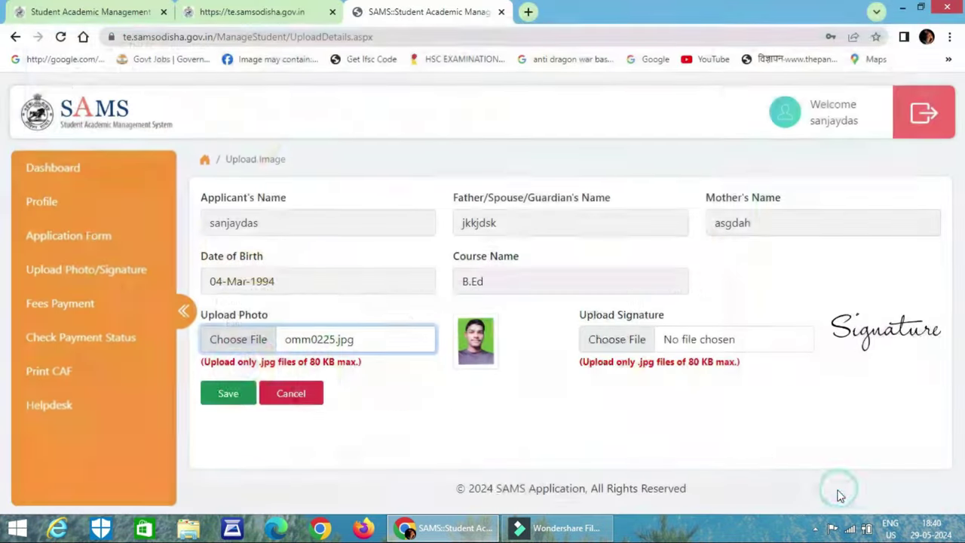
Select omm0225.jpg as the signature and save both uploads.
click(614, 339)
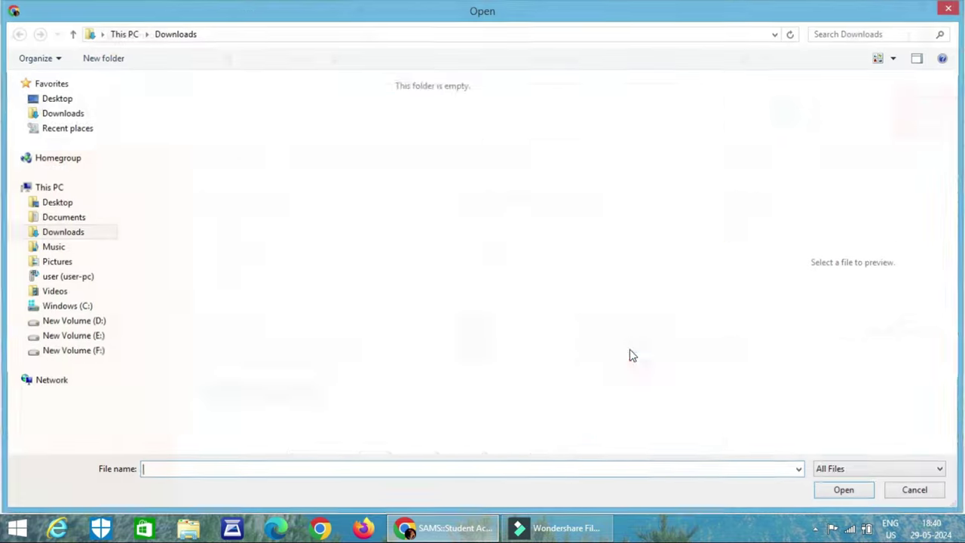
click(316, 370)
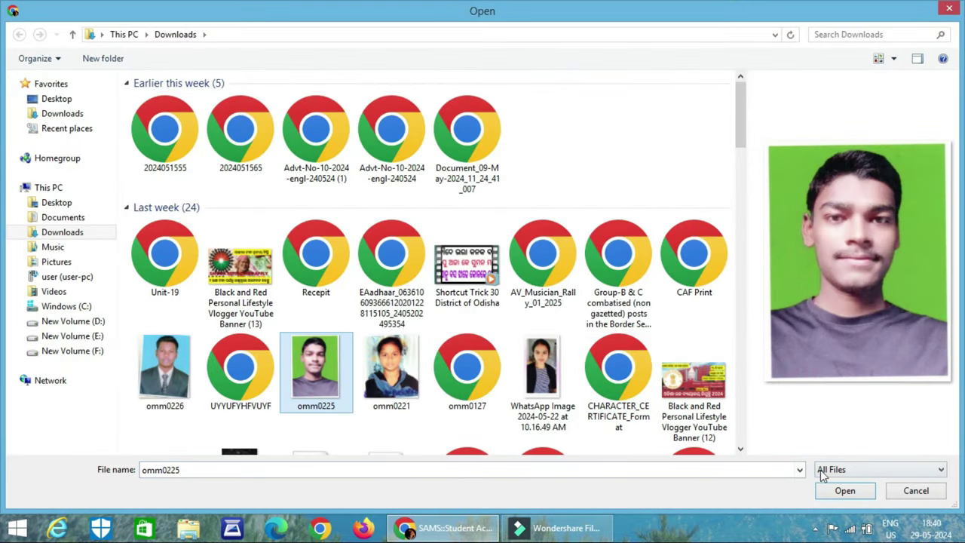
click(842, 491)
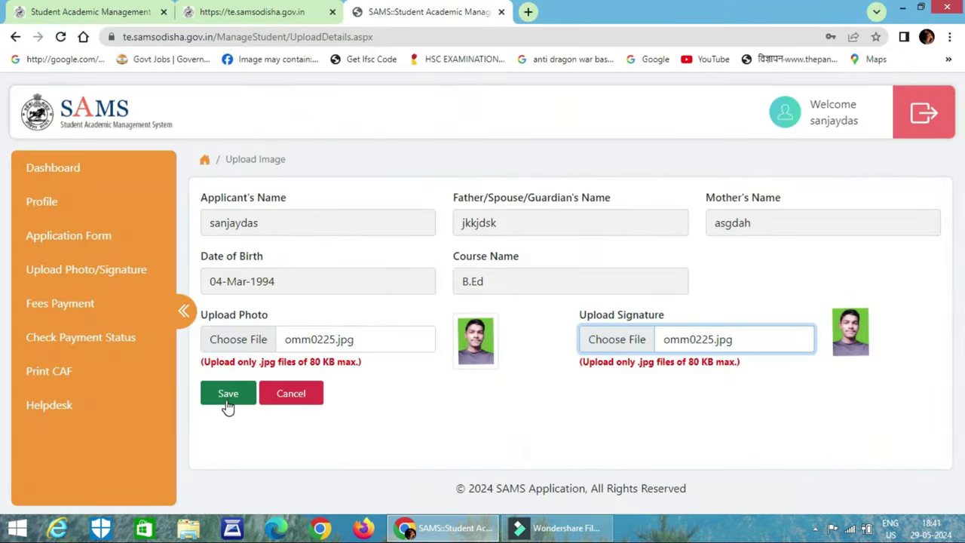
click(225, 396)
click(462, 295)
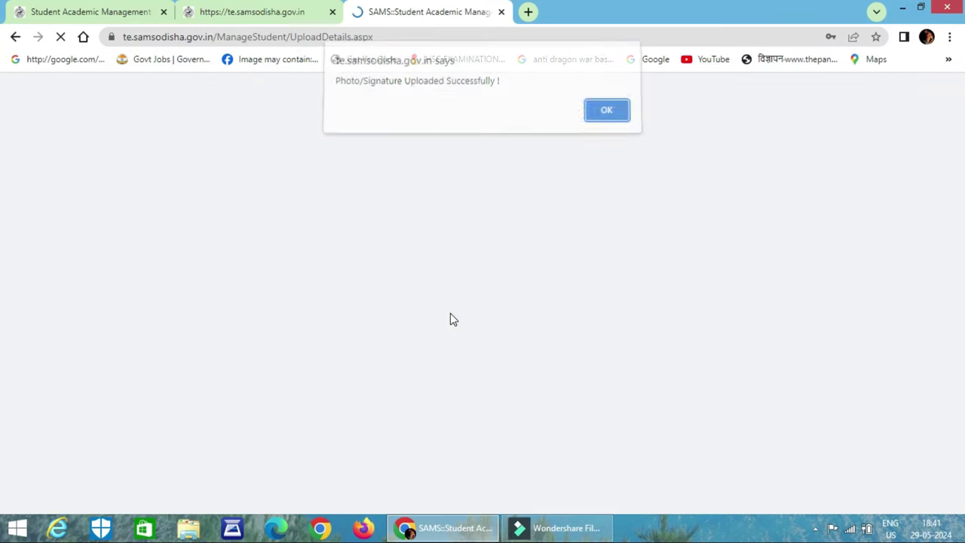
Dismiss the upload alert, select SBIePay as the gateway and proceed to fee payment.
click(608, 113)
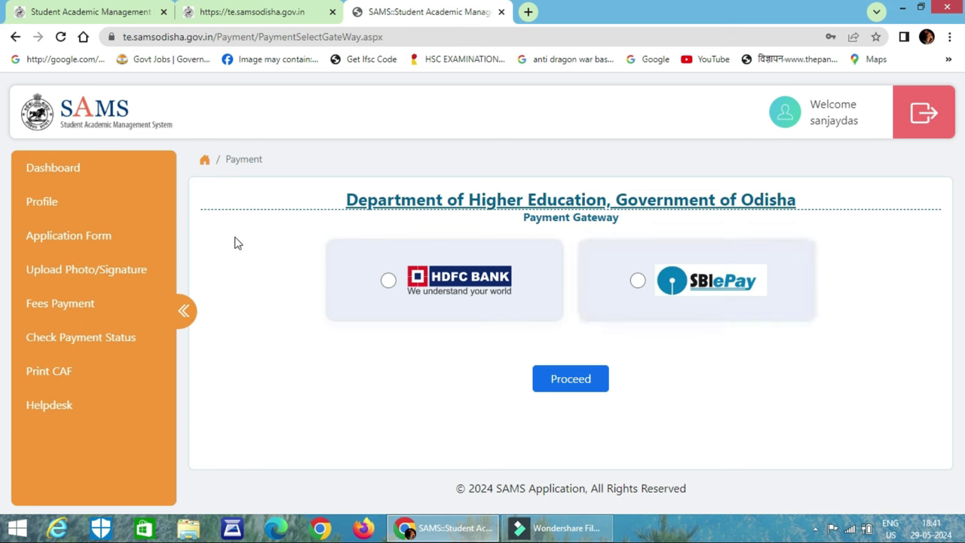
click(639, 284)
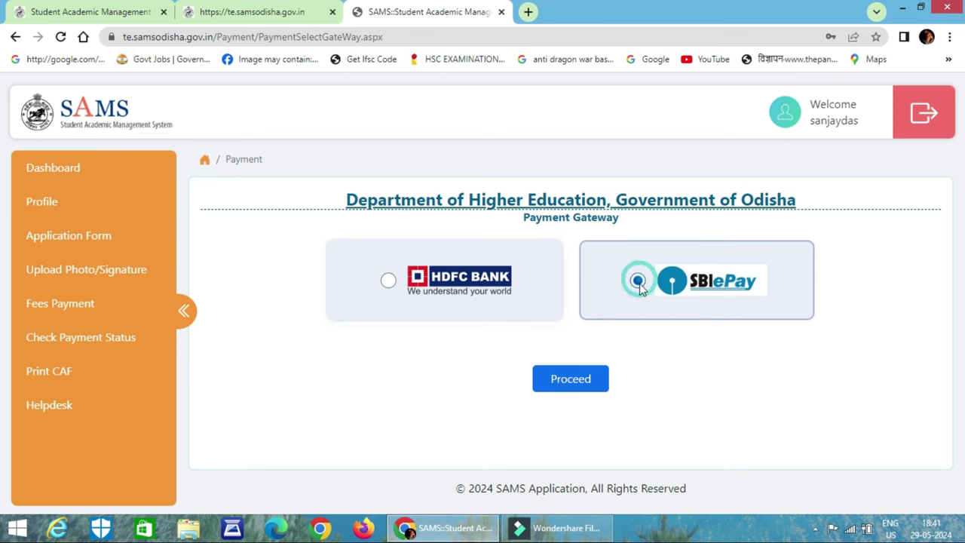
click(571, 381)
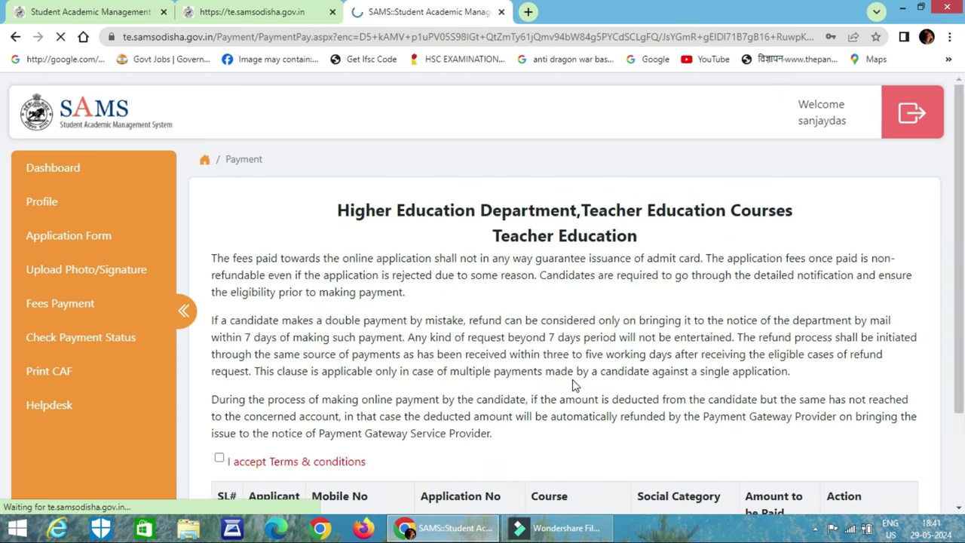
Accept the Terms & conditions and start paying the 500.00 application fee via Click to Pay.
scroll(569, 339, down, 3)
click(219, 341)
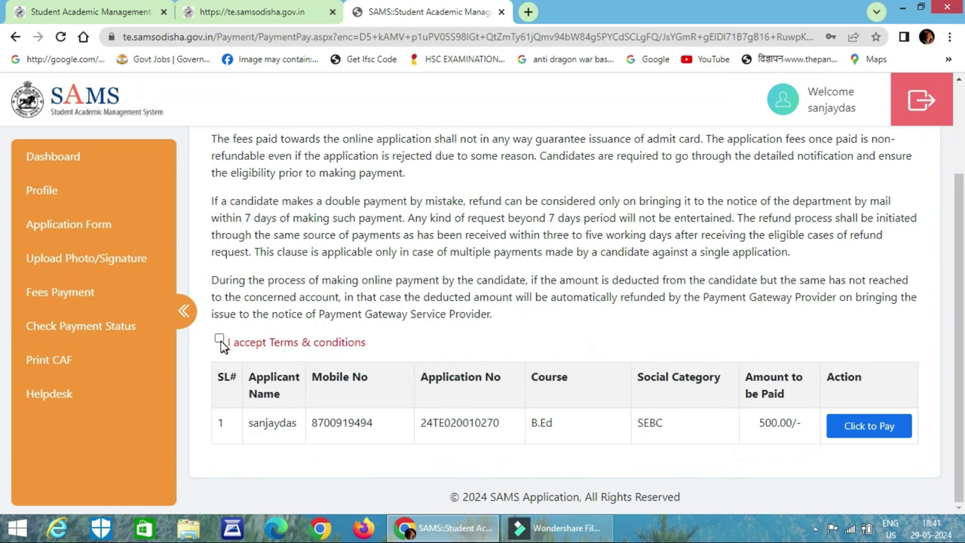
click(220, 340)
click(869, 427)
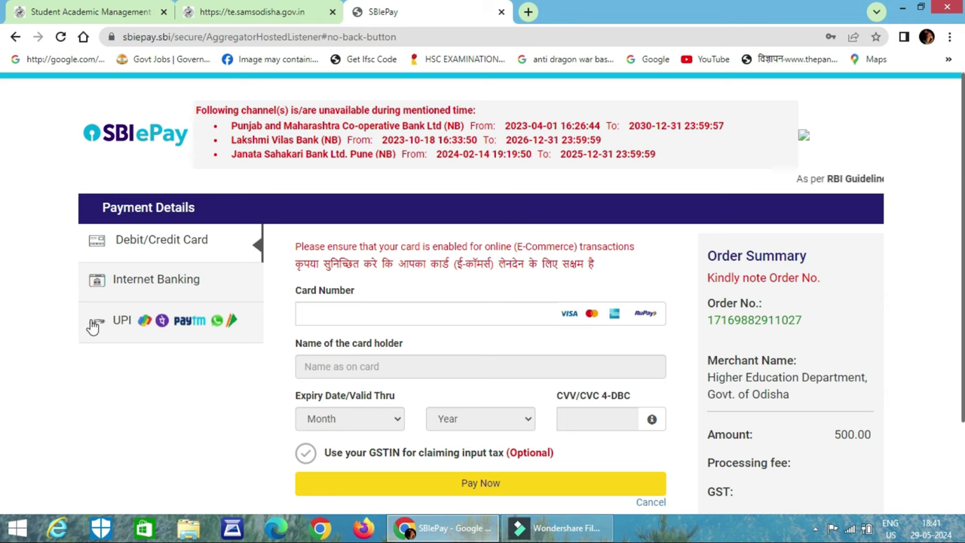
Choose UPI with the UPI QR option as the SBIePay method and proceed with Pay Now.
click(149, 324)
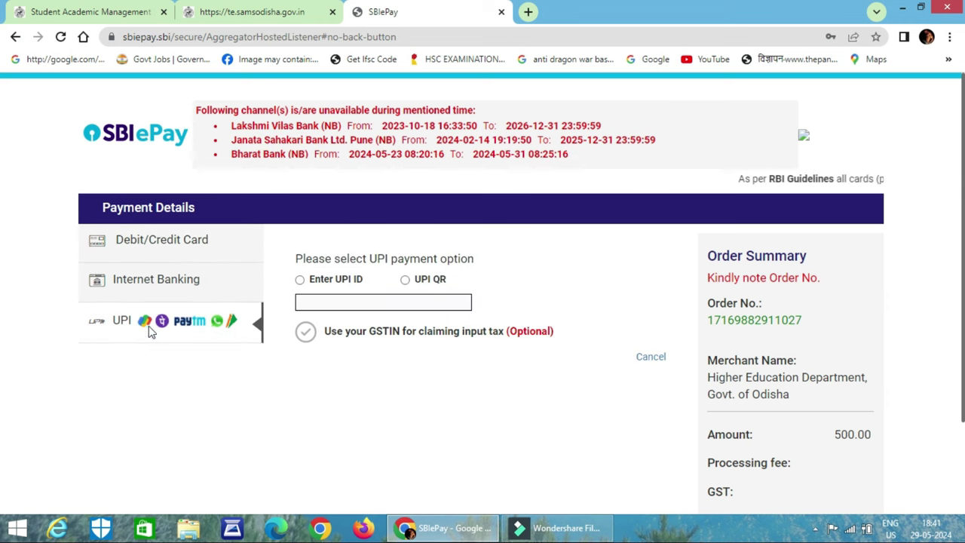
click(413, 280)
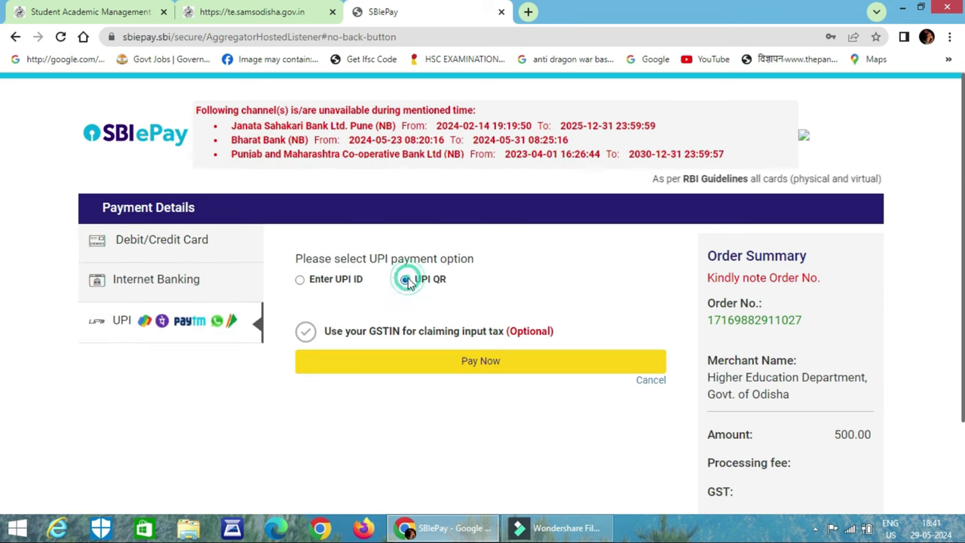
click(464, 362)
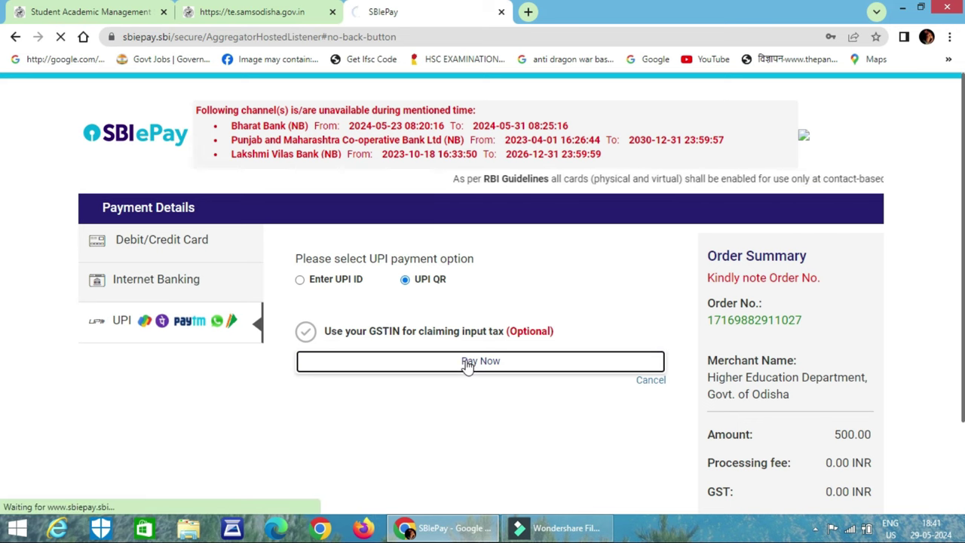